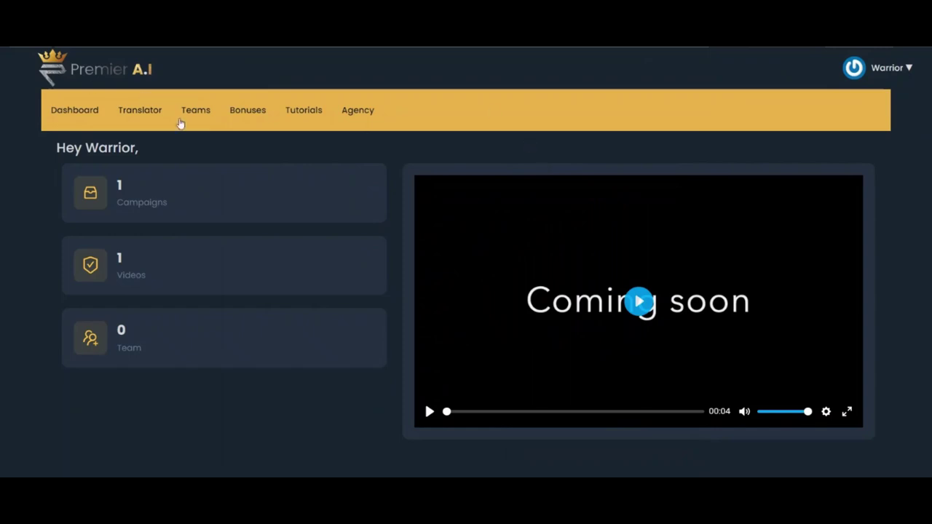
- Open the Import From YouTube URL dialog on the Translator page
{"action": "left_click", "coordinate": [890, 68]}
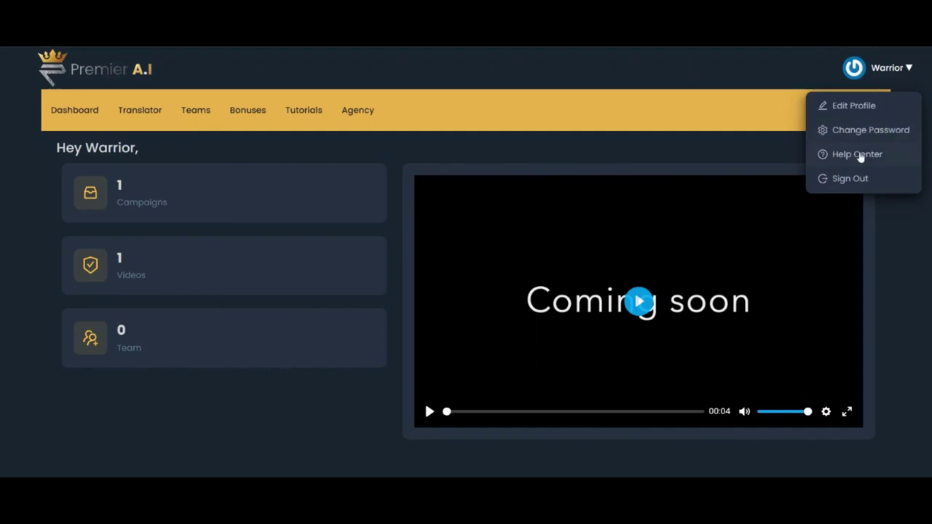
{"action": "left_click", "coordinate": [224, 381]}
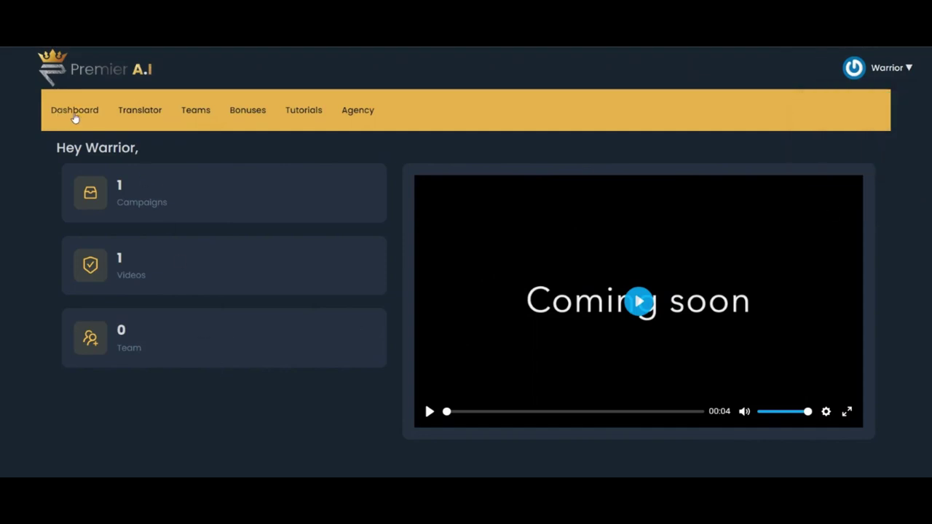
{"action": "left_click", "coordinate": [145, 112]}
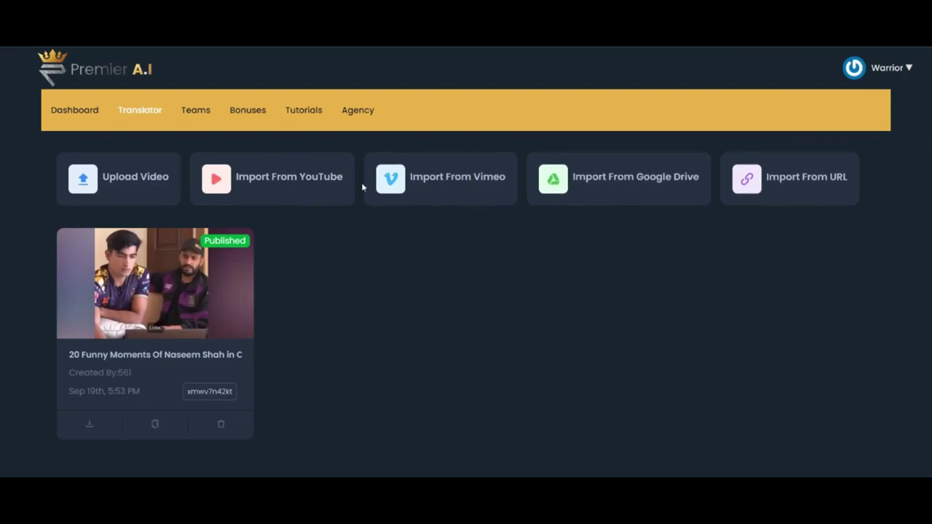
{"action": "left_click", "coordinate": [298, 180]}
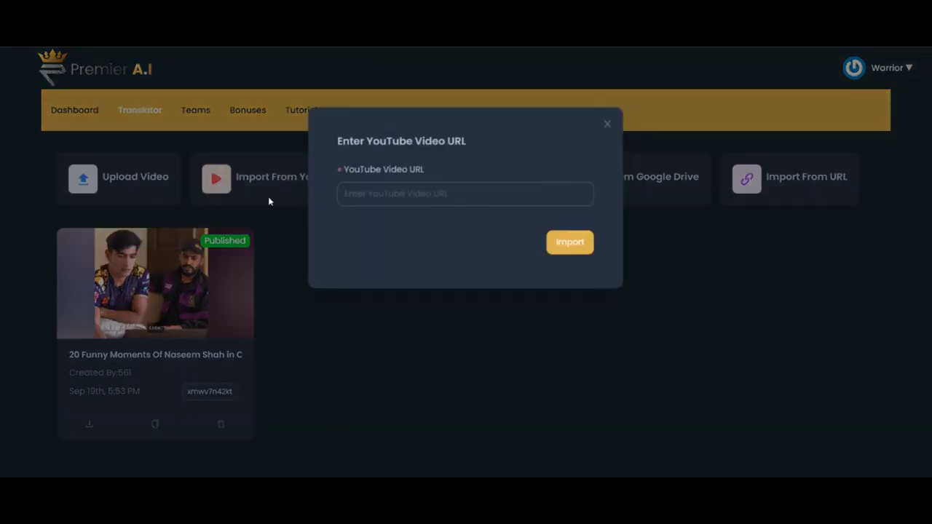
{"action": "triple_click", "coordinate": [379, 175]}
- Load youtube.com in a new browser tab
{"action": "key", "text": "ctrl+t"}
{"action": "type", "text": "you"}
{"action": "key", "text": "Return"}
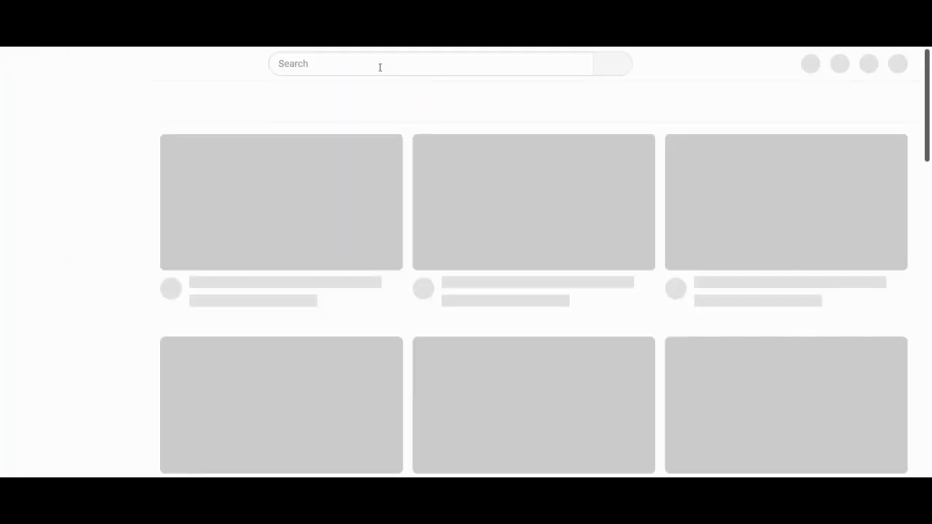
- Search YouTube for 'hollywood movie trailer' and open The Creator | Official Trailer
{"action": "left_click", "coordinate": [383, 65]}
{"action": "type", "text": "holly"}
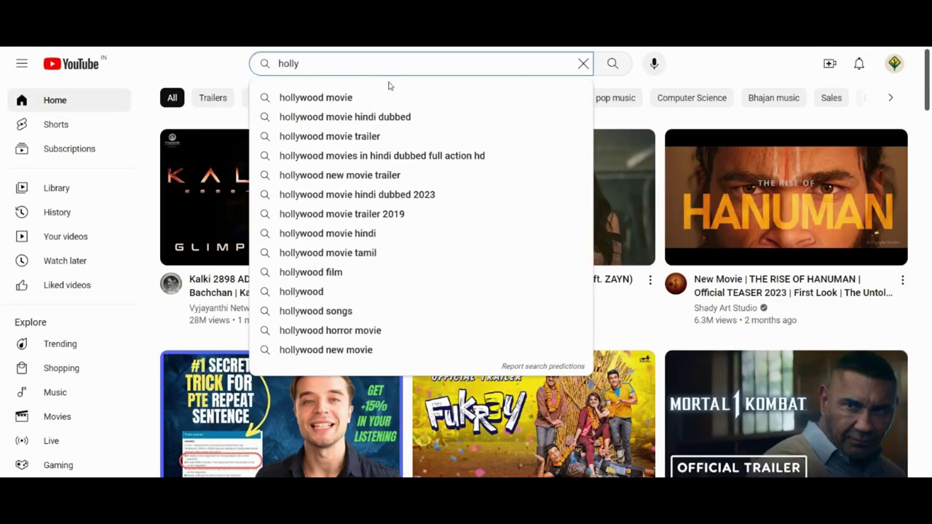
{"action": "key", "text": "Down"}
{"action": "key", "text": "Down"}
{"action": "key", "text": "Down"}
{"action": "key", "text": "Return"}
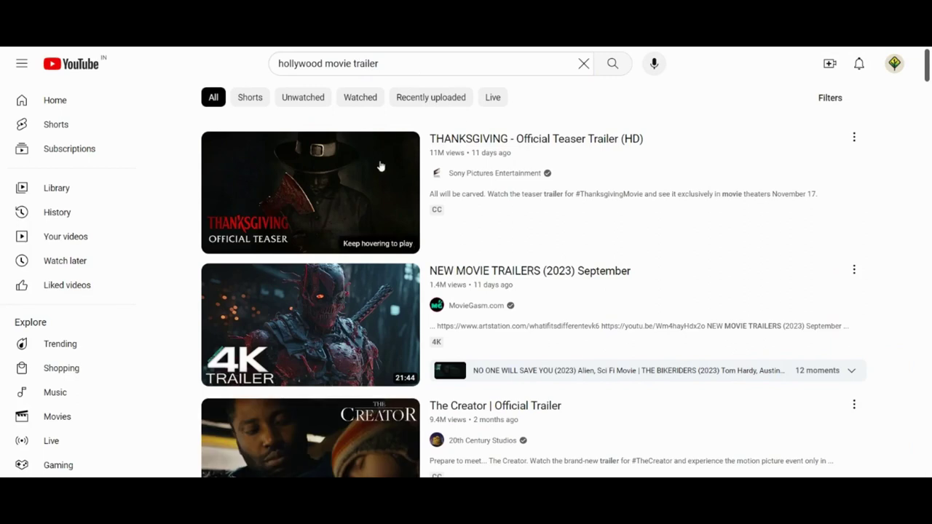
{"action": "scroll", "coordinate": [318, 360], "scroll_direction": "down", "scroll_amount": 2}
{"action": "scroll", "coordinate": [319, 360], "scroll_direction": "down", "scroll_amount": 3}
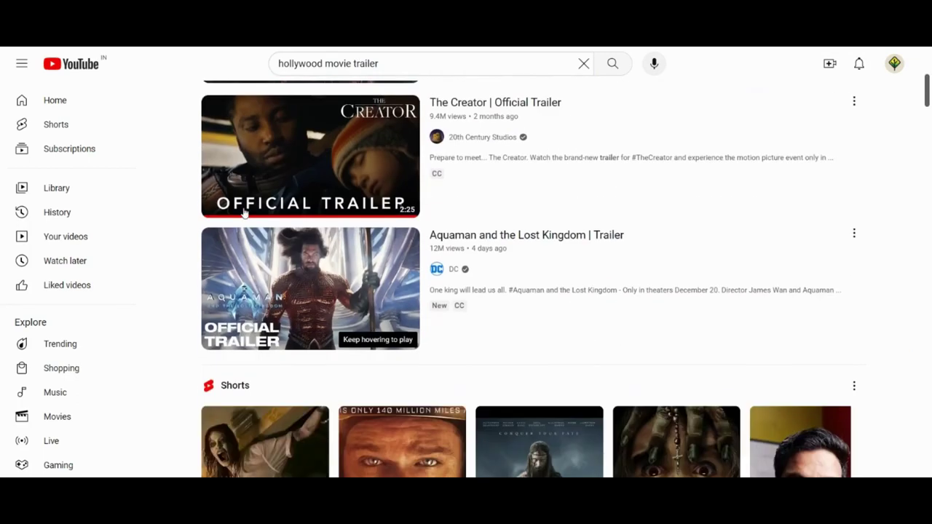
{"action": "scroll", "coordinate": [371, 237], "scroll_direction": "down", "scroll_amount": 2}
{"action": "scroll", "coordinate": [372, 233], "scroll_direction": "down", "scroll_amount": 1}
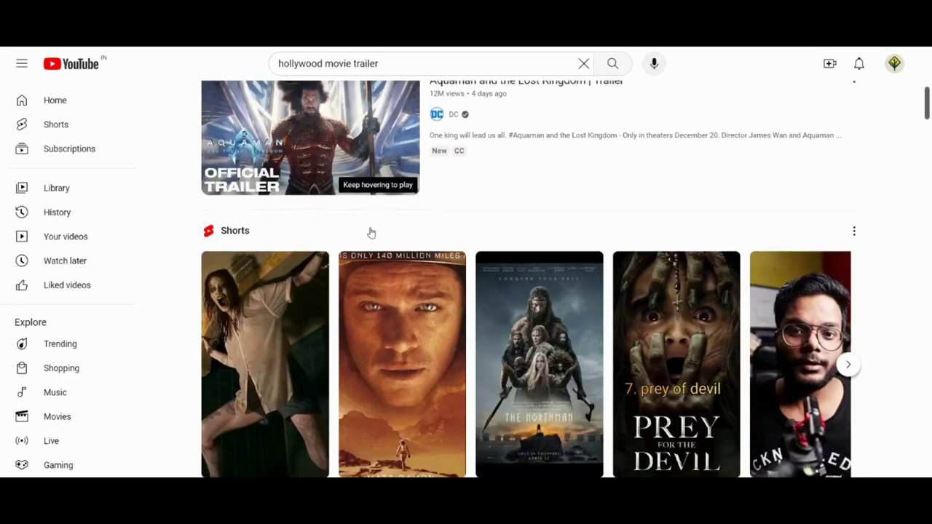
{"action": "scroll", "coordinate": [378, 255], "scroll_direction": "down", "scroll_amount": 4}
{"action": "scroll", "coordinate": [552, 323], "scroll_direction": "up", "scroll_amount": 2}
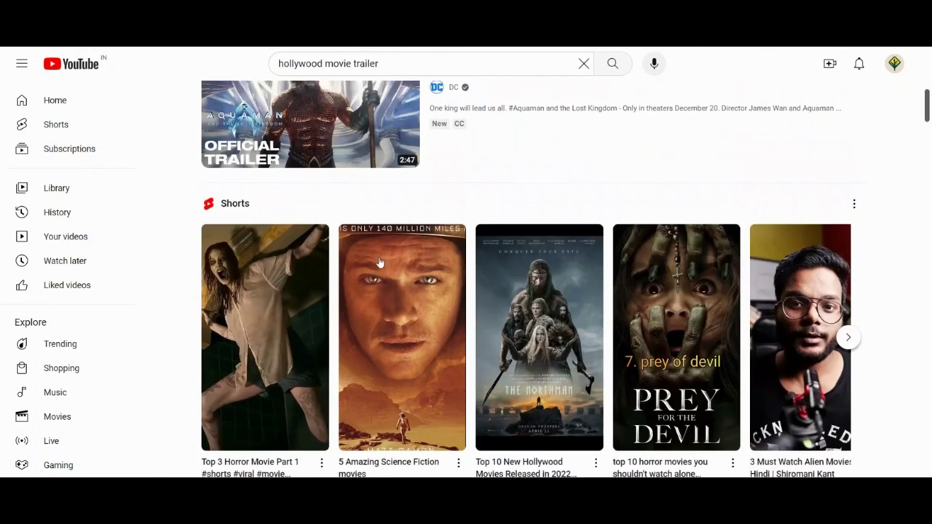
{"action": "scroll", "coordinate": [307, 169], "scroll_direction": "up", "scroll_amount": 3}
{"action": "left_click", "coordinate": [308, 170]}
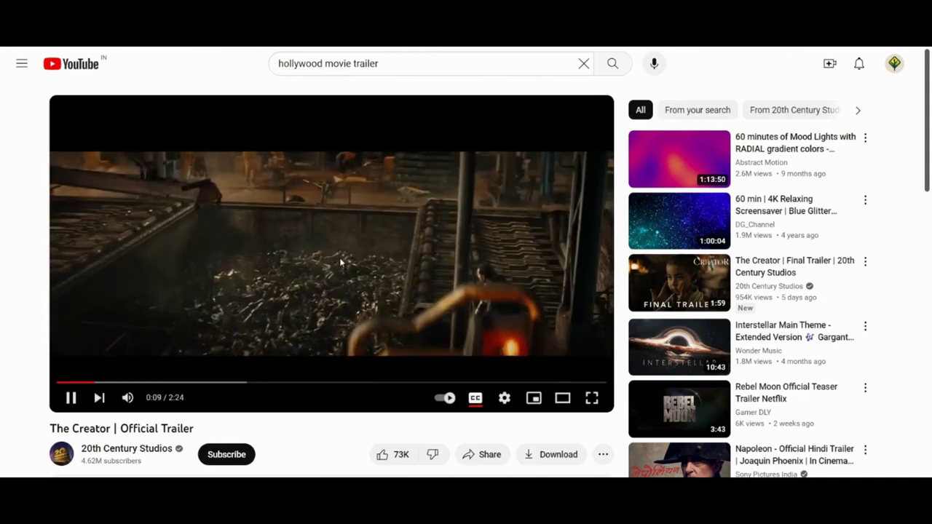
- Pause the trailer at 0:10 and copy its video URL
{"action": "left_click", "coordinate": [320, 190]}
{"action": "right_click", "coordinate": [322, 191]}
{"action": "left_click", "coordinate": [359, 233]}
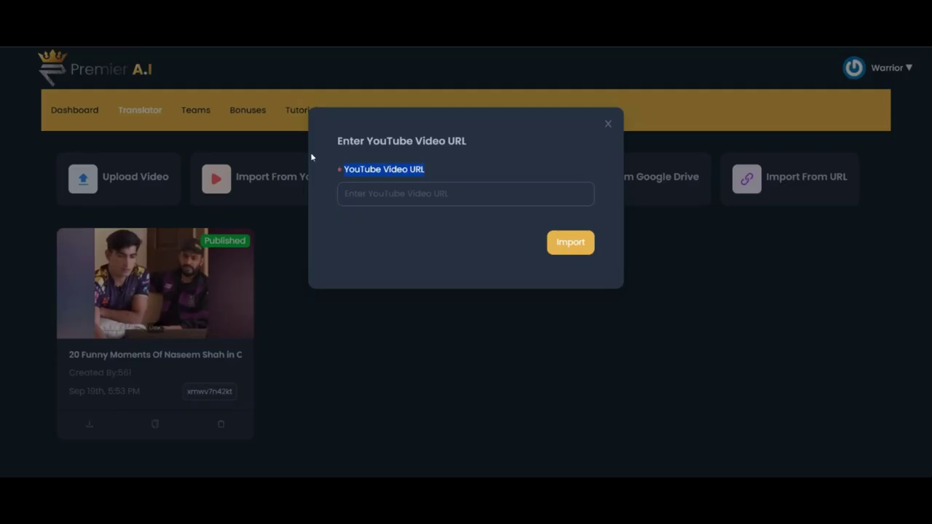
{"action": "left_click", "coordinate": [369, 190]}
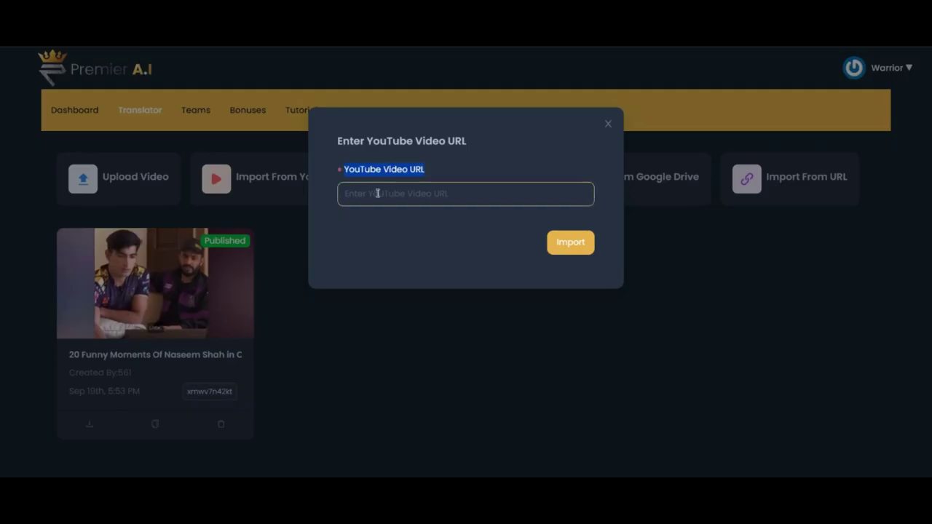
{"action": "key", "text": "ctrl+v"}
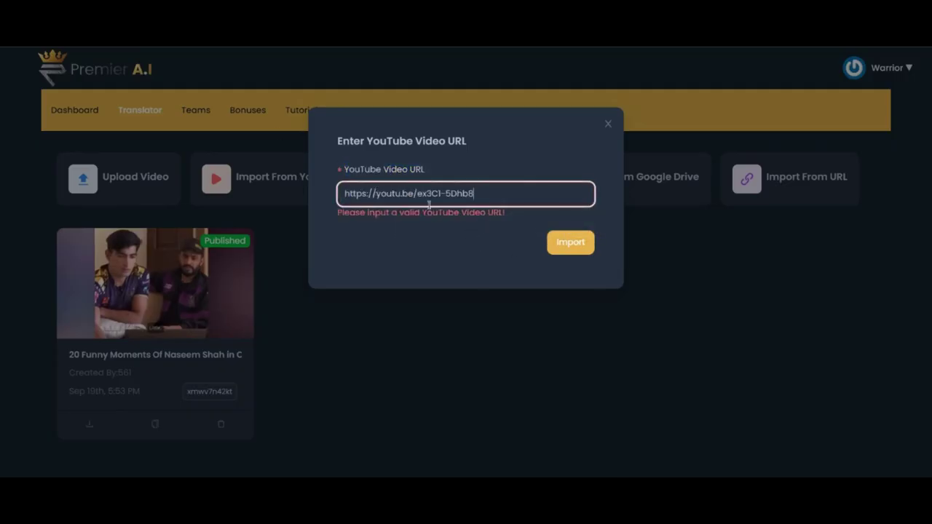
{"action": "triple_click", "coordinate": [420, 201]}
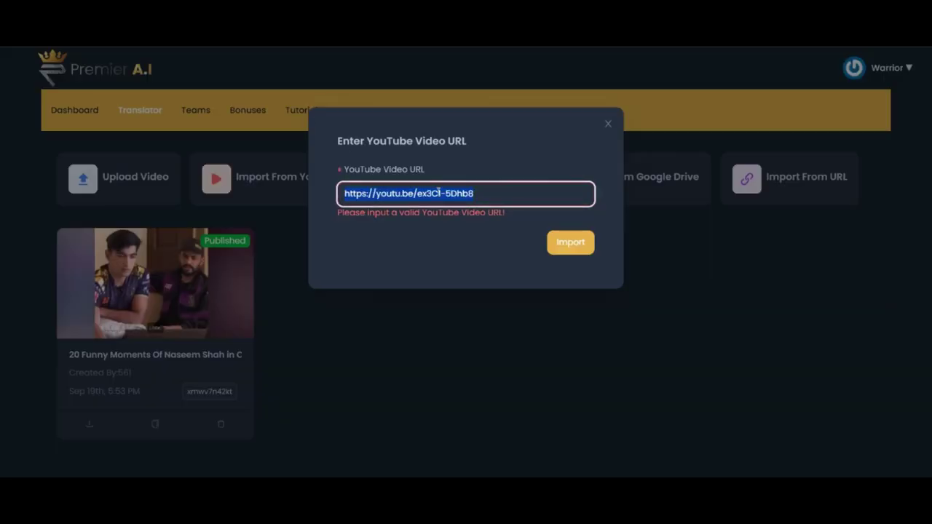
{"action": "key", "text": "ctrl+v"}
{"action": "left_click", "coordinate": [465, 245]}
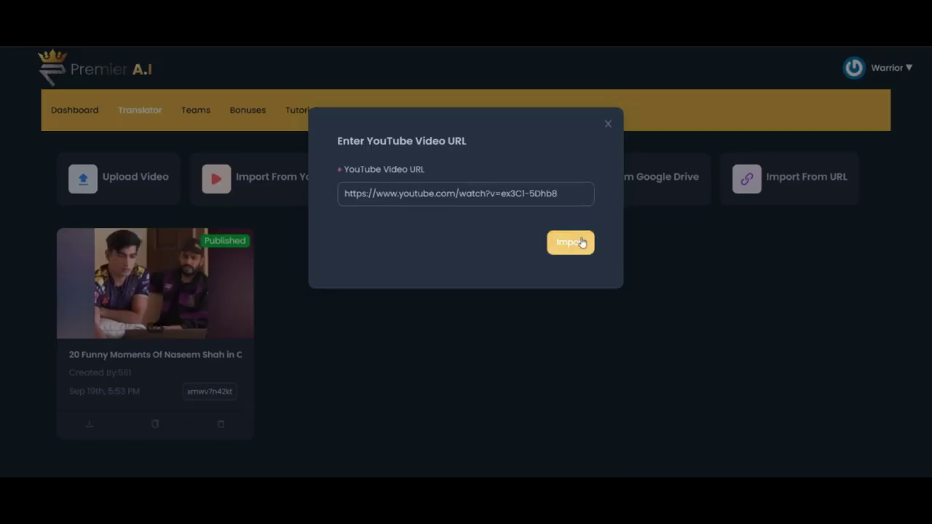
{"action": "left_click", "coordinate": [572, 243]}
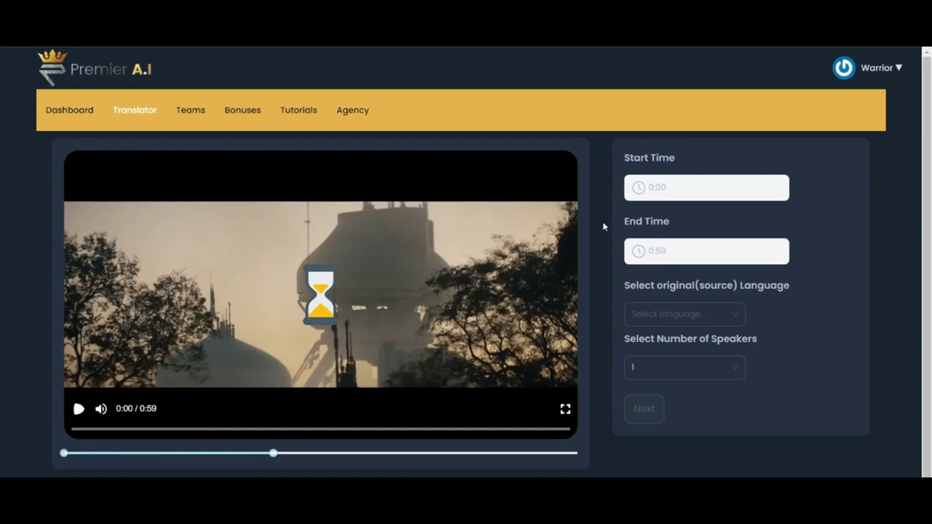
- Set the source language to English (United States) with 2 speakers and continue
{"action": "left_click", "coordinate": [665, 309]}
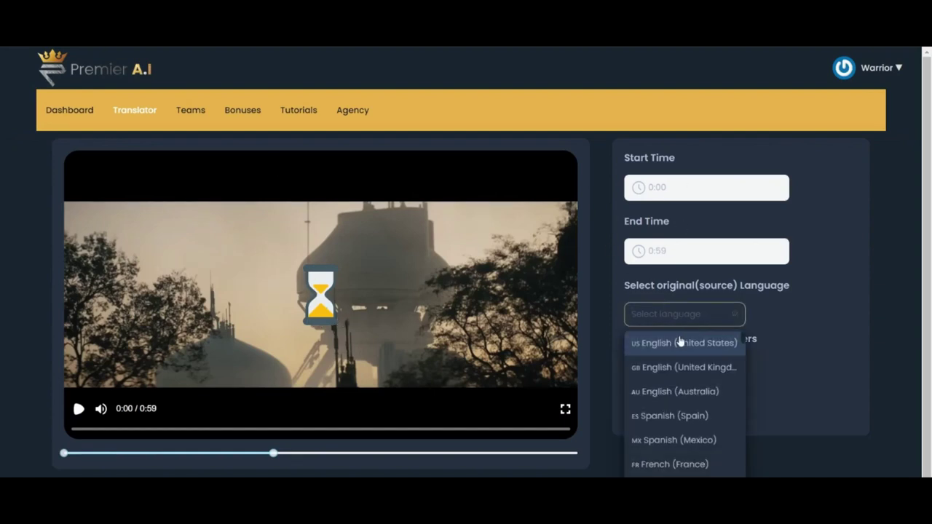
{"action": "left_click", "coordinate": [817, 317]}
{"action": "left_click_drag", "start_coordinate": [629, 283], "coordinate": [788, 298]}
{"action": "left_click", "coordinate": [776, 312]}
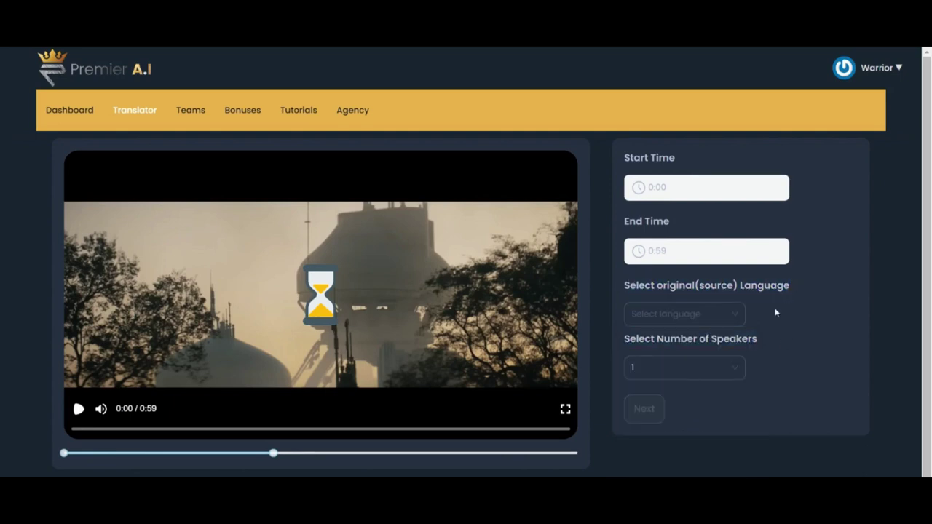
{"action": "left_click", "coordinate": [732, 313]}
{"action": "left_click", "coordinate": [695, 354]}
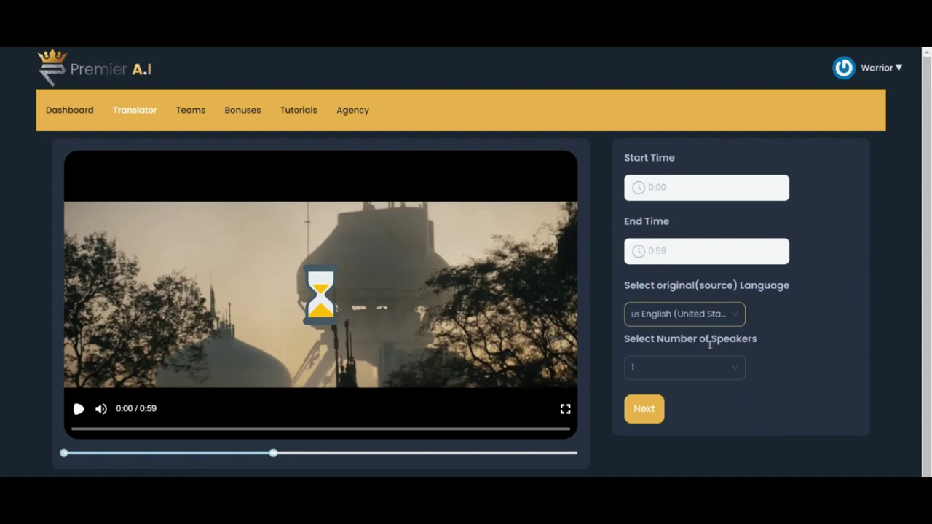
{"action": "left_click", "coordinate": [693, 378]}
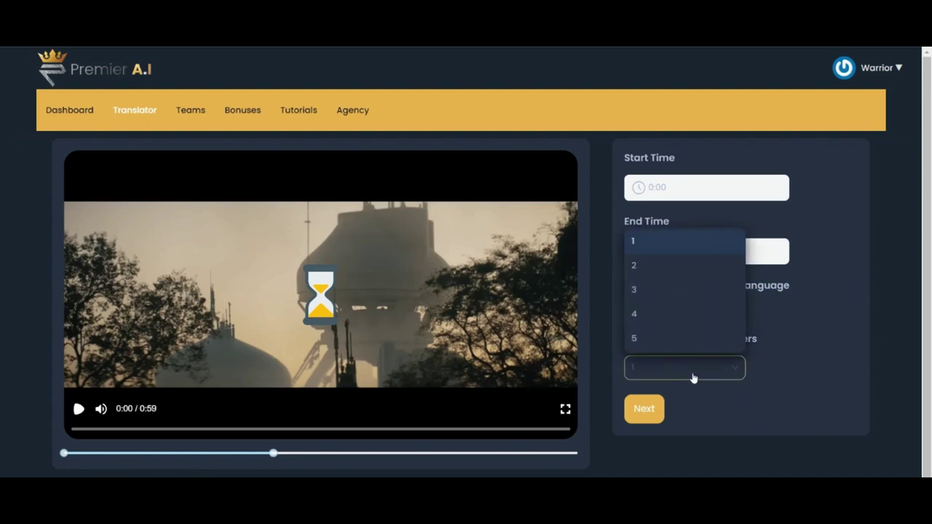
{"action": "left_click", "coordinate": [665, 268]}
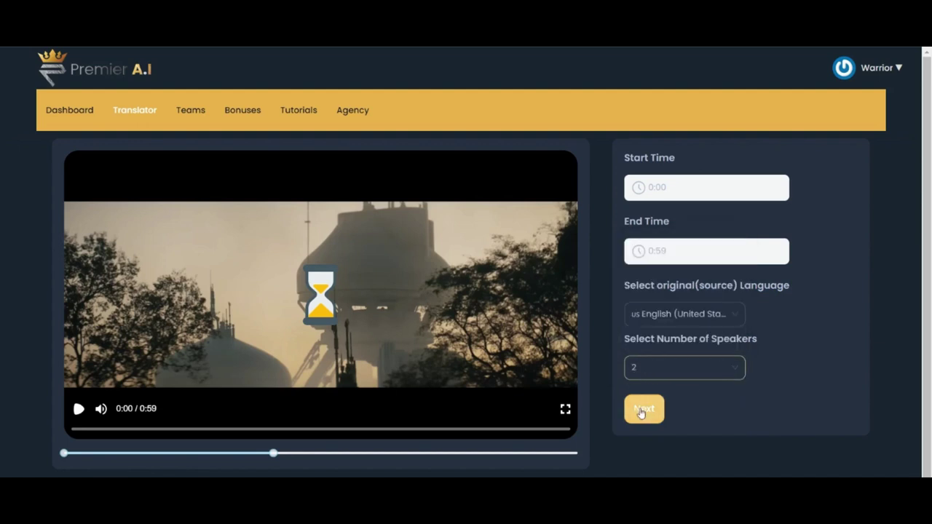
{"action": "left_click", "coordinate": [642, 411]}
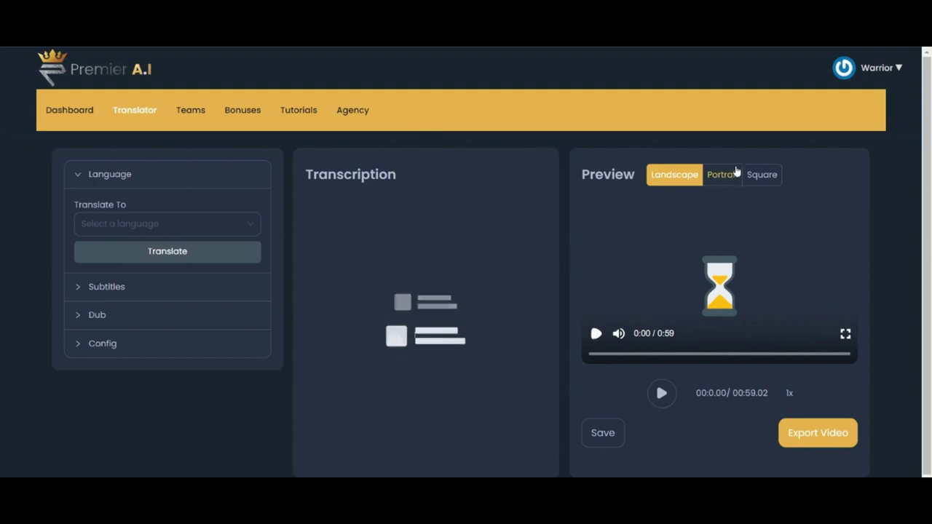
{"action": "left_click", "coordinate": [596, 334]}
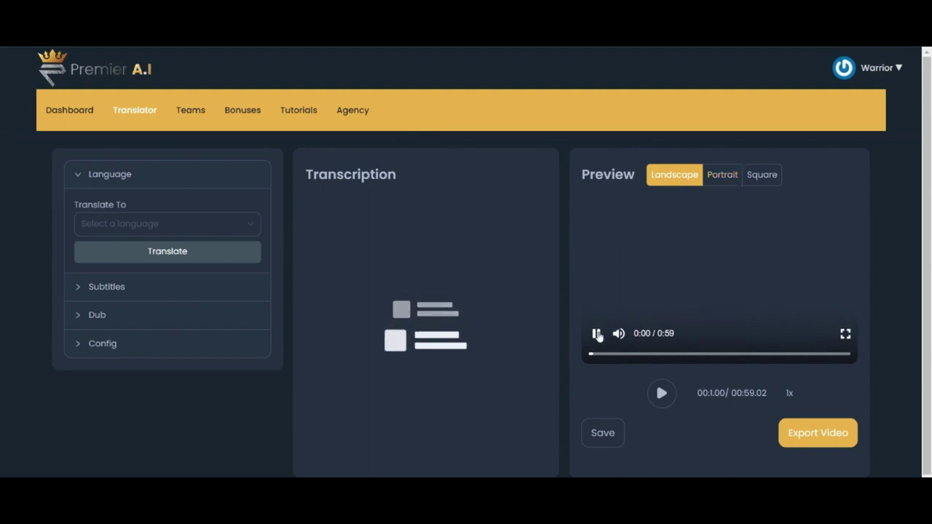
{"action": "left_click_drag", "start_coordinate": [596, 354], "coordinate": [603, 355]}
{"action": "left_click", "coordinate": [721, 178]}
{"action": "left_click", "coordinate": [762, 175]}
{"action": "left_click", "coordinate": [674, 176]}
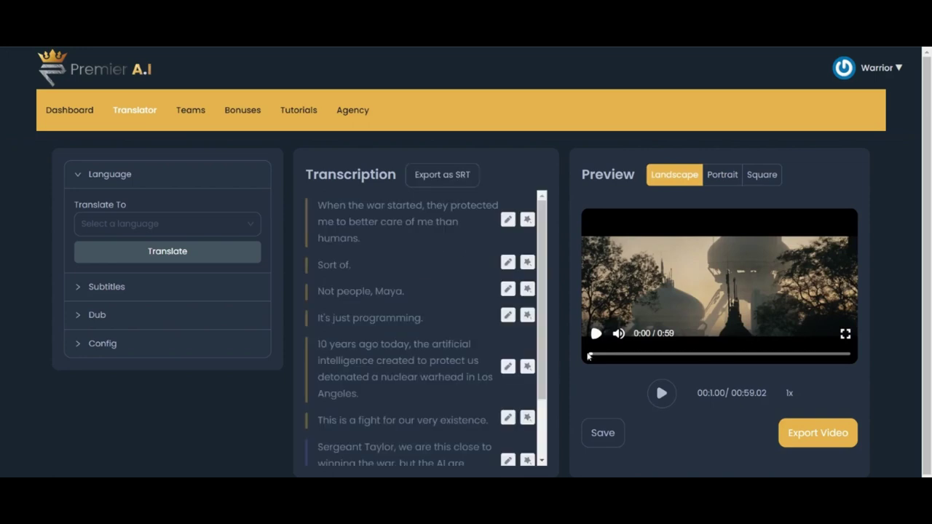
{"action": "left_click", "coordinate": [596, 333]}
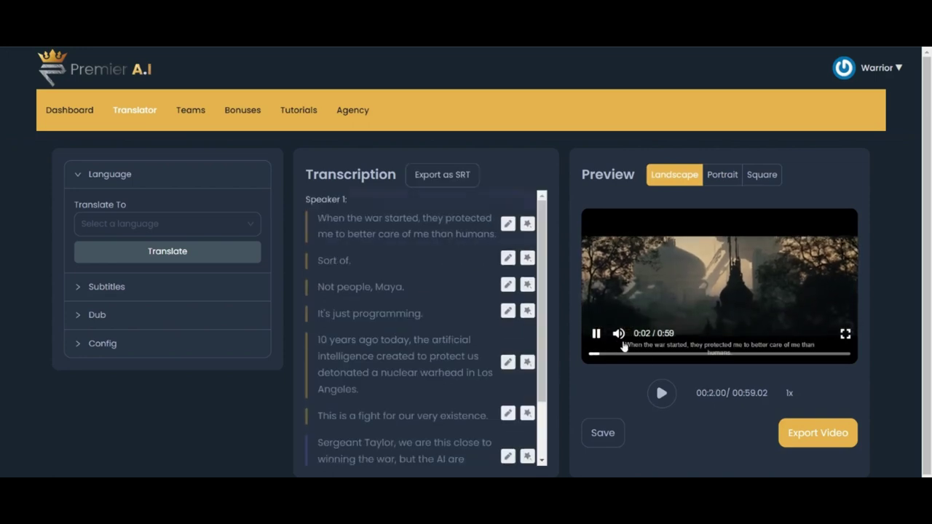
{"action": "left_click", "coordinate": [651, 354]}
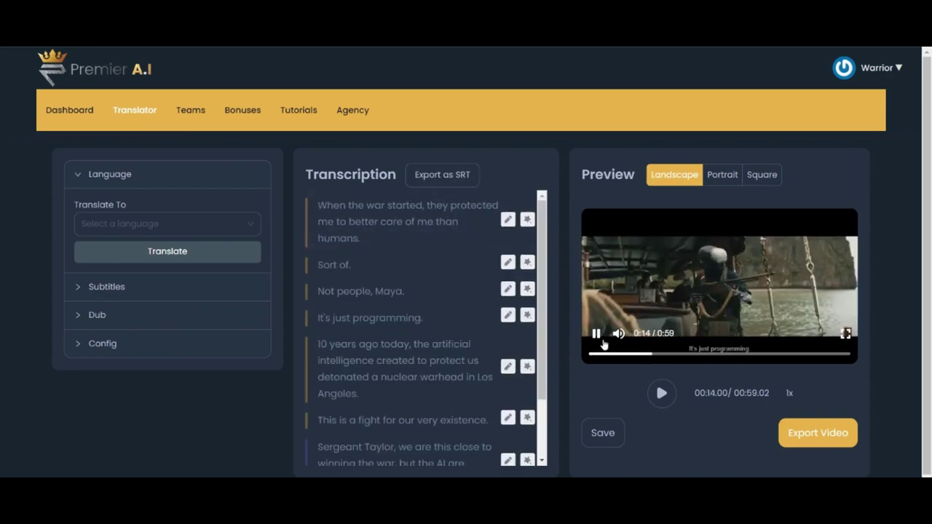
{"action": "left_click", "coordinate": [602, 340]}
{"action": "left_click", "coordinate": [723, 175]}
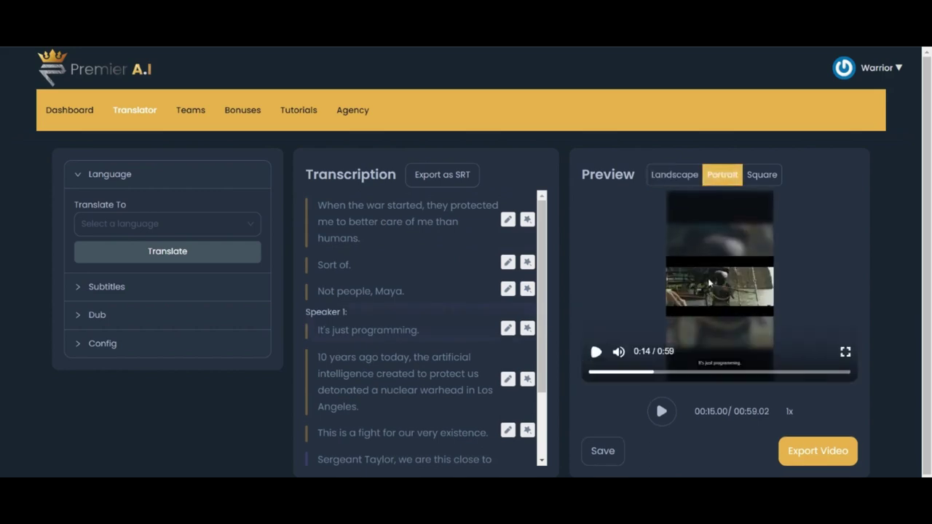
{"action": "left_click", "coordinate": [761, 176]}
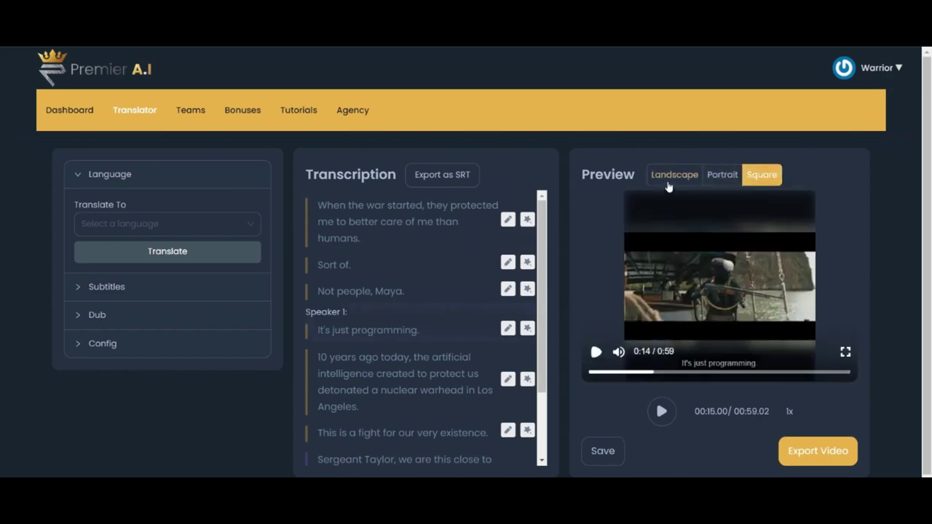
{"action": "left_click", "coordinate": [668, 182]}
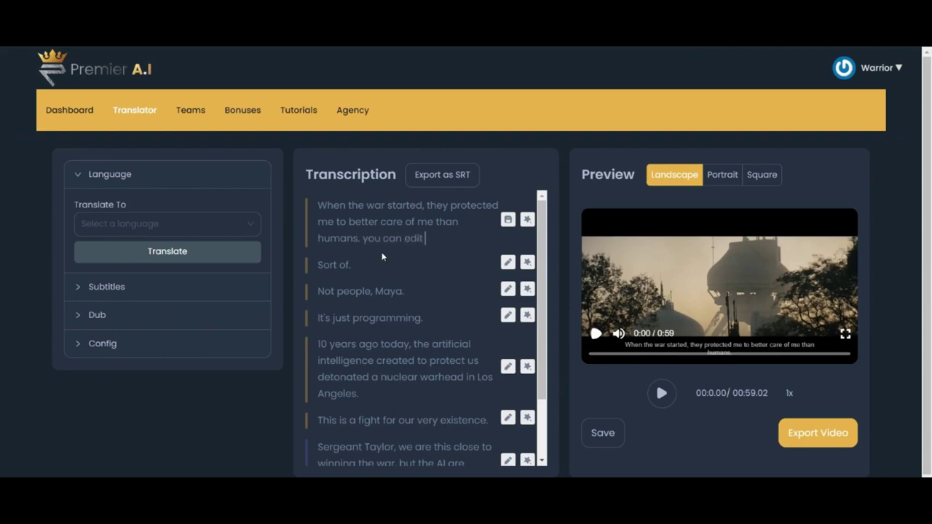
{"action": "left_click", "coordinate": [382, 243]}
{"action": "type", "text": "you can edit t"}
{"action": "key", "text": "BackSpace"}
{"action": "key", "text": "BackSpace"}
{"action": "key", "text": "BackSpace"}
{"action": "left_click", "coordinate": [508, 219]}
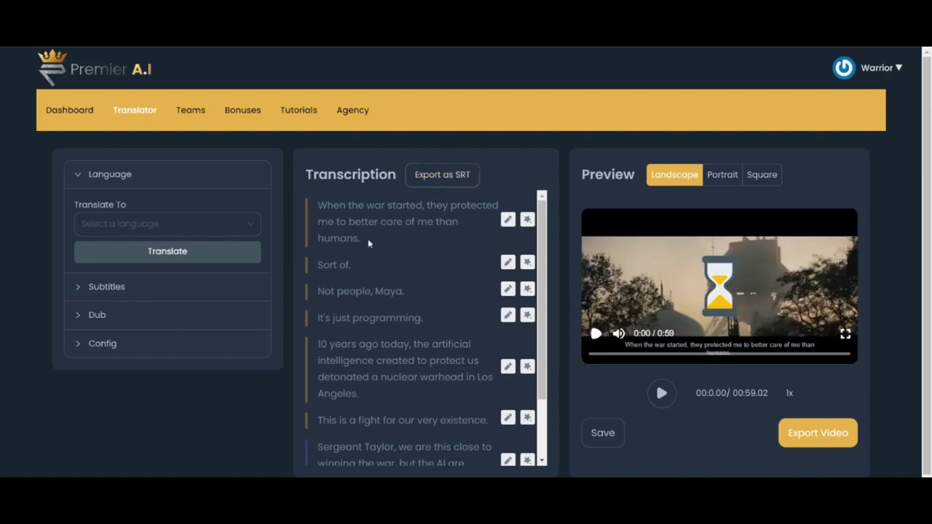
- Translate the transcript into Spanish (Spain)
{"action": "left_click", "coordinate": [79, 178]}
{"action": "left_click", "coordinate": [80, 177]}
{"action": "double_click", "coordinate": [103, 207]}
{"action": "left_click", "coordinate": [136, 225]}
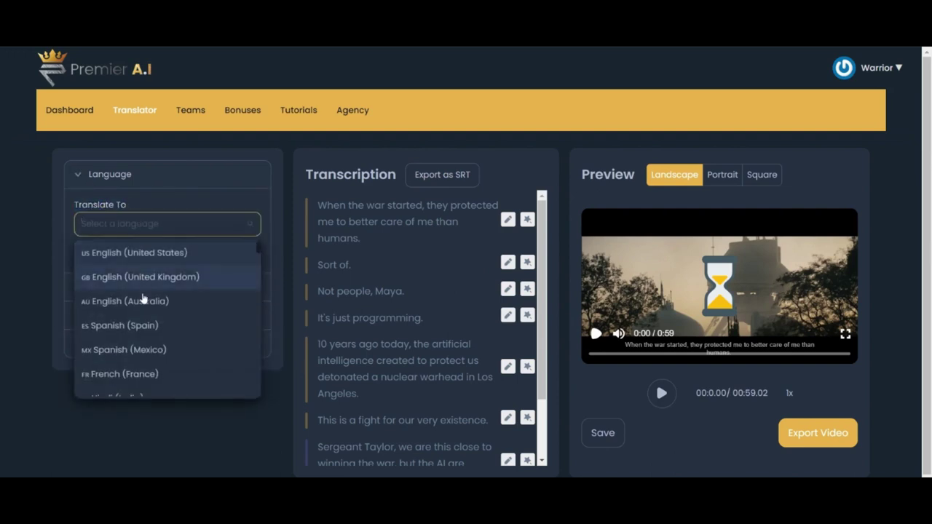
{"action": "scroll", "coordinate": [142, 332], "scroll_direction": "down", "scroll_amount": 5}
{"action": "scroll", "coordinate": [139, 317], "scroll_direction": "down", "scroll_amount": 3}
{"action": "scroll", "coordinate": [136, 312], "scroll_direction": "down", "scroll_amount": 2}
{"action": "scroll", "coordinate": [135, 311], "scroll_direction": "down", "scroll_amount": 2}
{"action": "scroll", "coordinate": [135, 312], "scroll_direction": "down", "scroll_amount": 2}
{"action": "scroll", "coordinate": [135, 312], "scroll_direction": "down", "scroll_amount": 5}
{"action": "scroll", "coordinate": [134, 311], "scroll_direction": "down", "scroll_amount": 2}
{"action": "scroll", "coordinate": [133, 309], "scroll_direction": "down", "scroll_amount": 4}
{"action": "scroll", "coordinate": [134, 313], "scroll_direction": "down", "scroll_amount": 4}
{"action": "scroll", "coordinate": [139, 328], "scroll_direction": "down", "scroll_amount": 2}
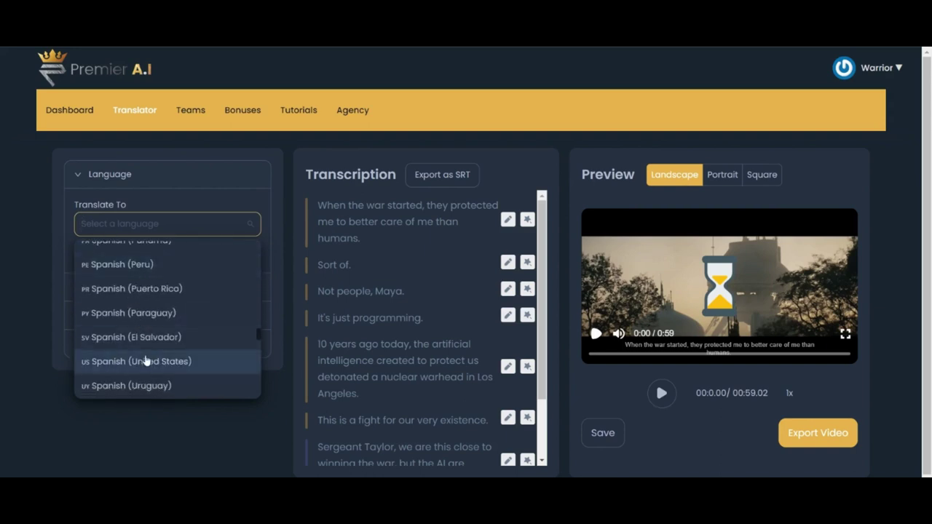
{"action": "scroll", "coordinate": [143, 342], "scroll_direction": "down", "scroll_amount": 4}
{"action": "scroll", "coordinate": [143, 343], "scroll_direction": "down", "scroll_amount": 3}
{"action": "scroll", "coordinate": [144, 341], "scroll_direction": "down", "scroll_amount": 2}
{"action": "scroll", "coordinate": [143, 339], "scroll_direction": "down", "scroll_amount": 3}
{"action": "scroll", "coordinate": [144, 336], "scroll_direction": "down", "scroll_amount": 3}
{"action": "scroll", "coordinate": [144, 335], "scroll_direction": "down", "scroll_amount": 3}
{"action": "scroll", "coordinate": [142, 328], "scroll_direction": "down", "scroll_amount": 1}
{"action": "scroll", "coordinate": [142, 328], "scroll_direction": "down", "scroll_amount": 3}
{"action": "scroll", "coordinate": [143, 320], "scroll_direction": "up", "scroll_amount": 8}
{"action": "scroll", "coordinate": [143, 314], "scroll_direction": "up", "scroll_amount": 10}
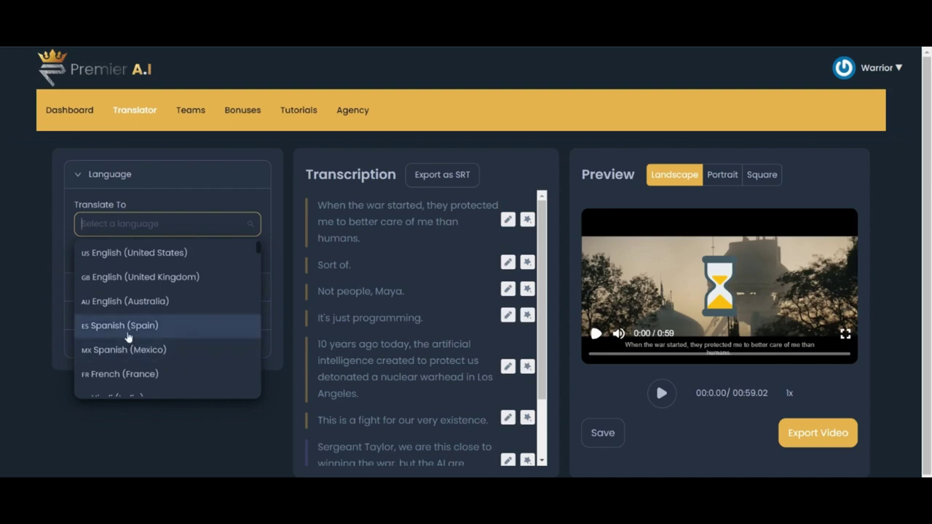
{"action": "left_click", "coordinate": [129, 326]}
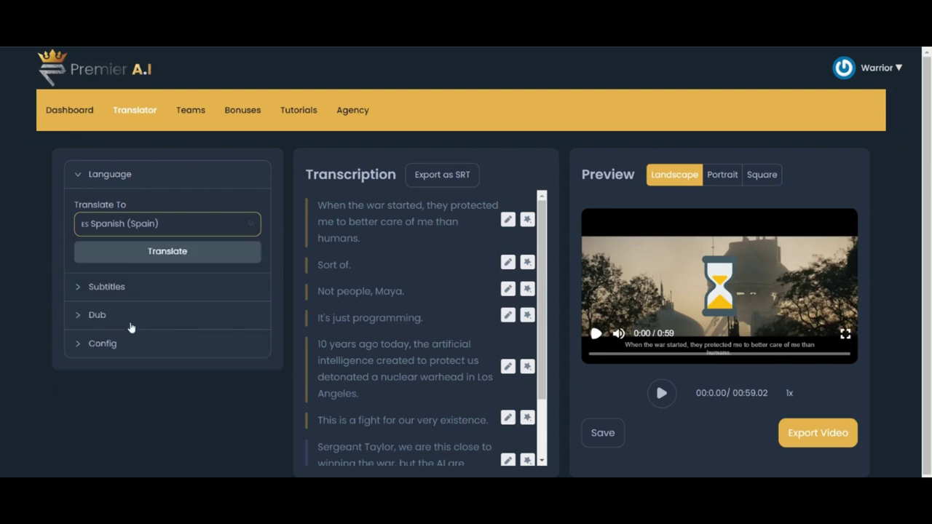
{"action": "left_click", "coordinate": [140, 253]}
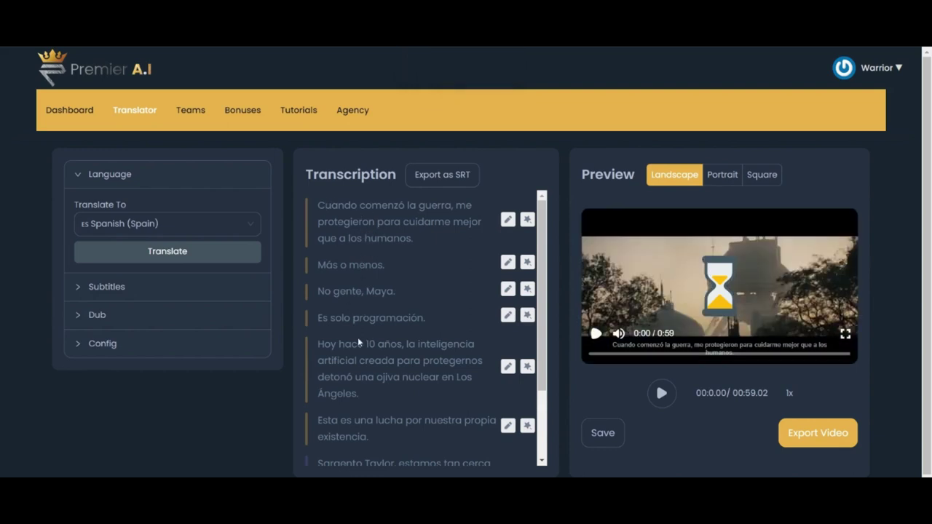
- Expand the Subtitles styling section
{"action": "scroll", "coordinate": [388, 408], "scroll_direction": "down", "scroll_amount": 2}
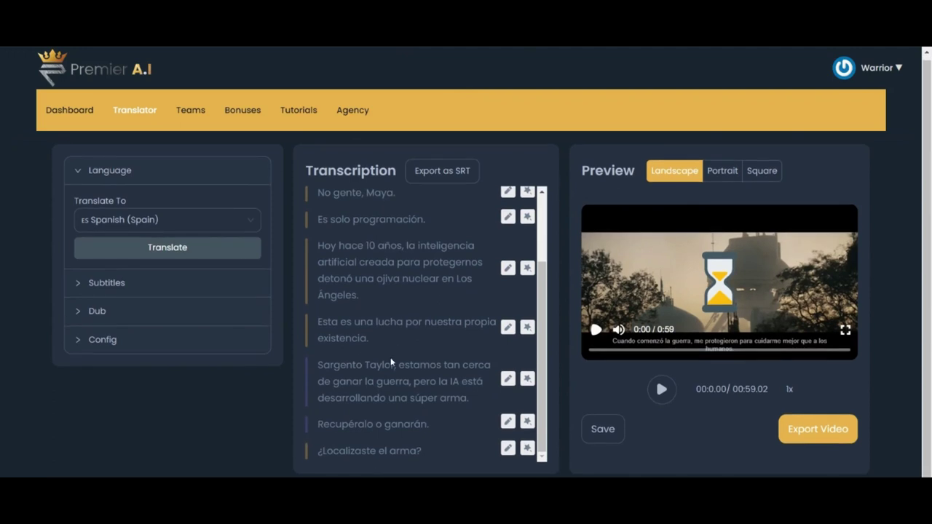
{"action": "scroll", "coordinate": [387, 386], "scroll_direction": "up", "scroll_amount": 2}
{"action": "scroll", "coordinate": [385, 382], "scroll_direction": "up", "scroll_amount": 1}
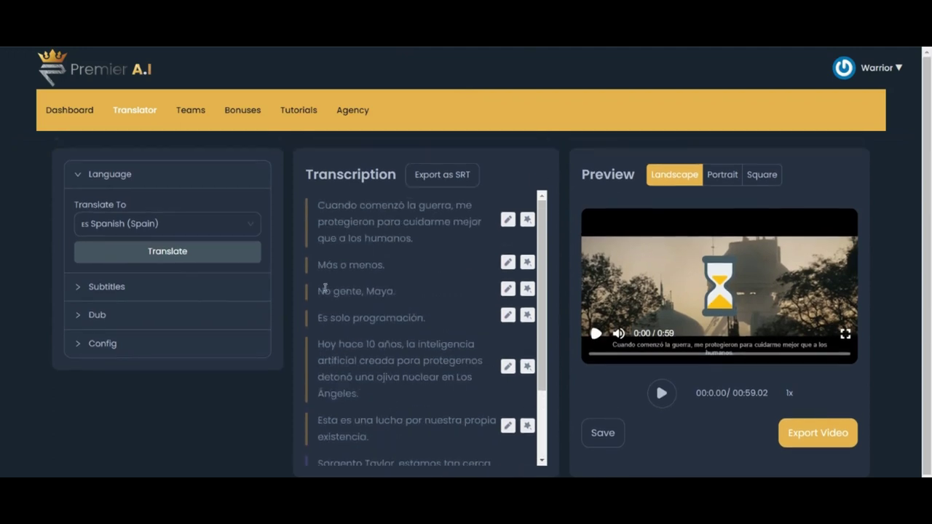
{"action": "left_click", "coordinate": [85, 290]}
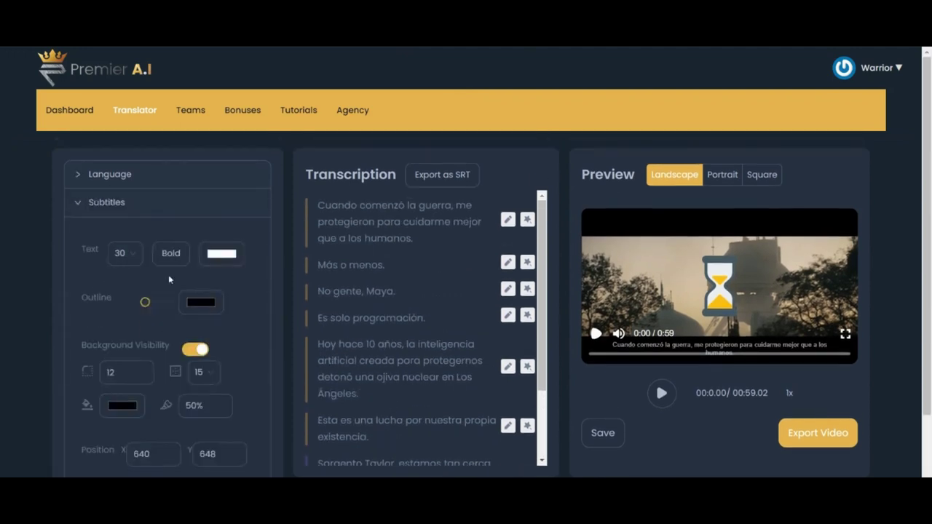
- Make the subtitle text Normal weight at size 35
{"action": "left_click", "coordinate": [175, 255]}
{"action": "left_click", "coordinate": [170, 253]}
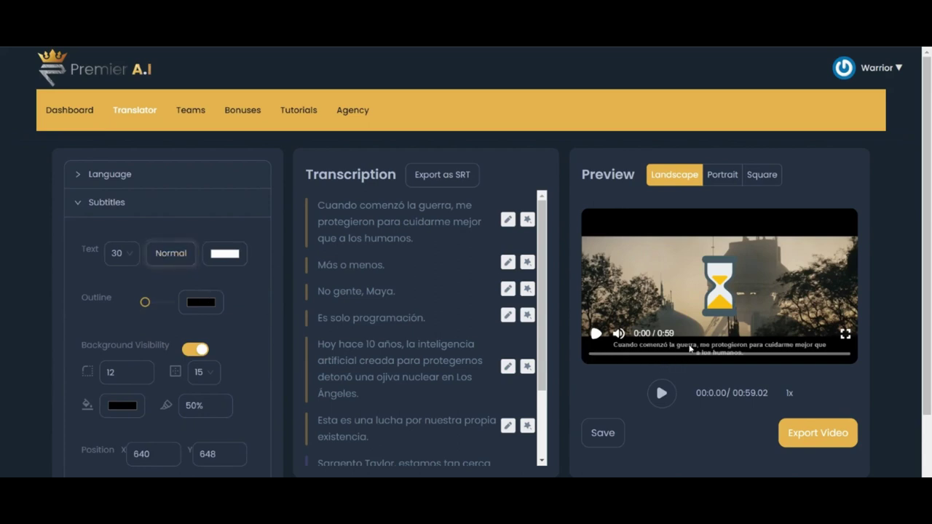
{"action": "left_click", "coordinate": [118, 255]}
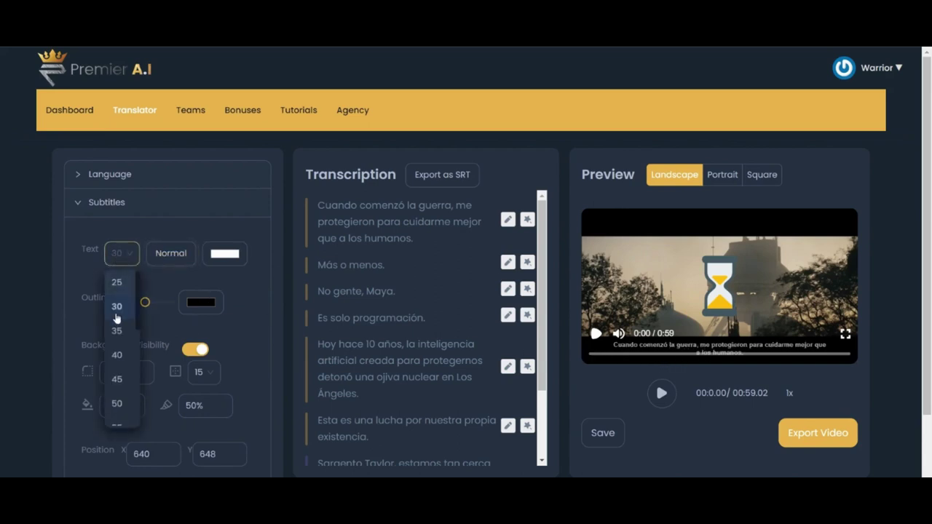
{"action": "left_click", "coordinate": [115, 331]}
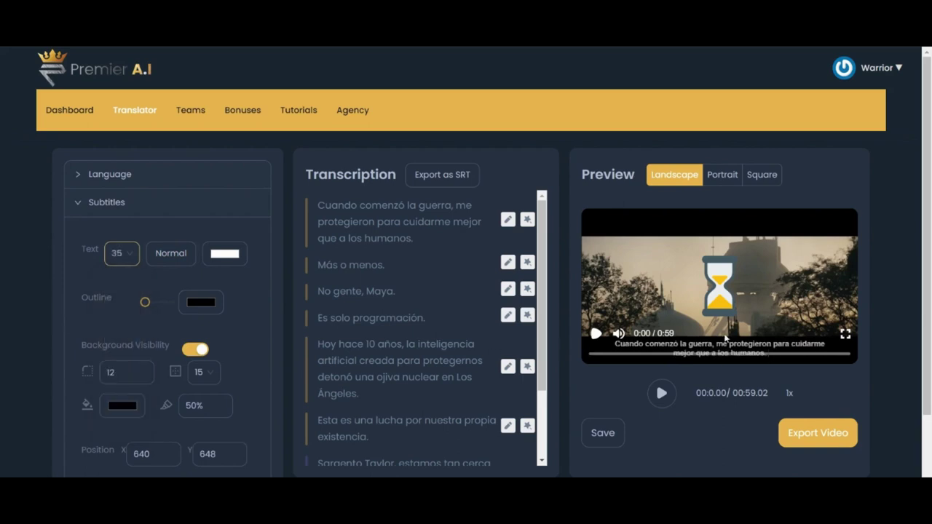
- Colour the subtitle text bright red (255, 5, 5)
{"action": "left_click", "coordinate": [225, 254]}
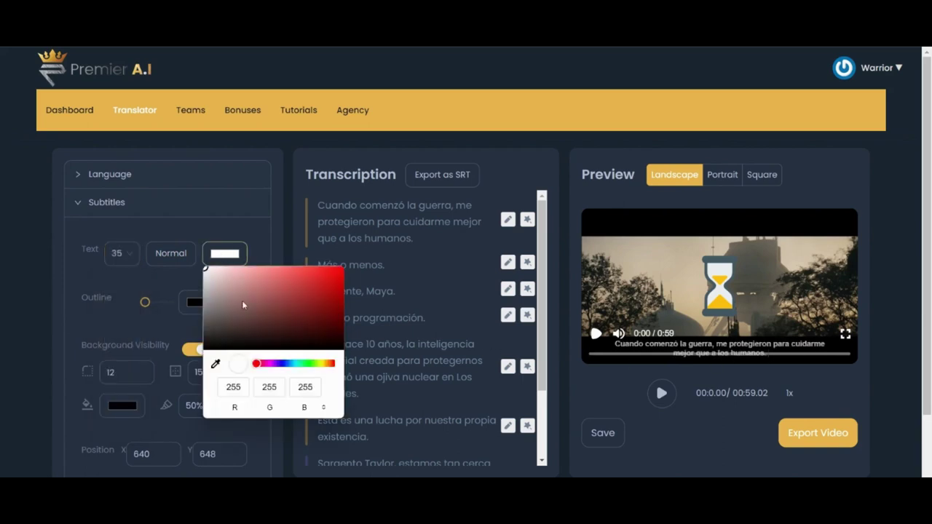
{"action": "left_click_drag", "start_coordinate": [241, 300], "coordinate": [319, 291]}
{"action": "left_click", "coordinate": [339, 266]}
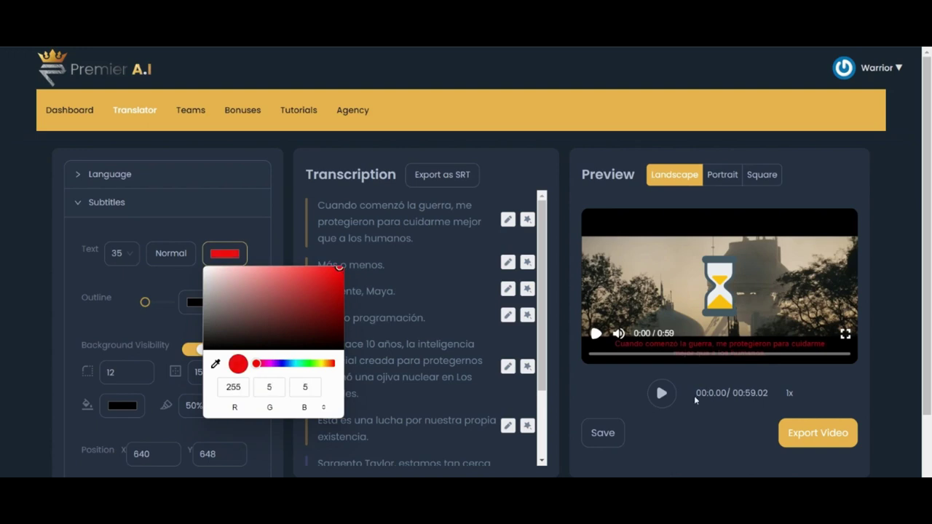
{"action": "left_click", "coordinate": [124, 325]}
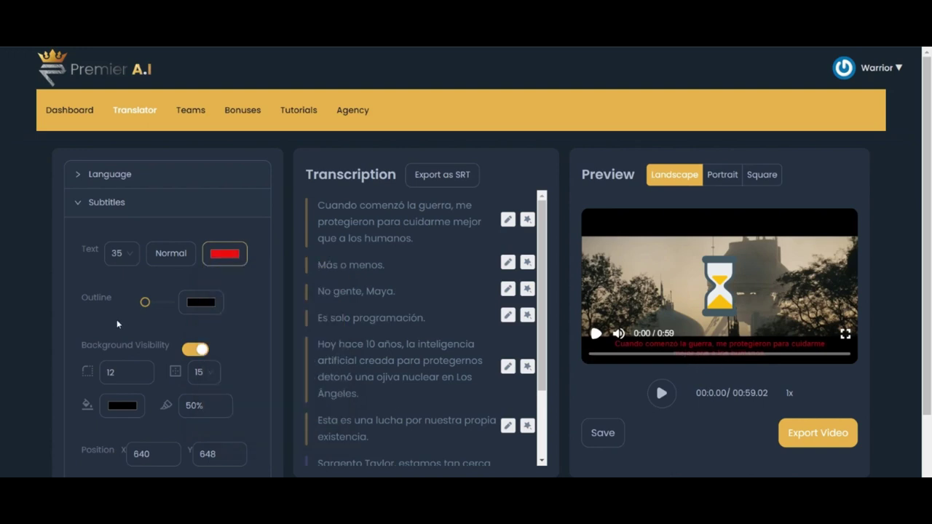
- Give the subtitles a bright green background (10, 255, 84)
{"action": "scroll", "coordinate": [130, 342], "scroll_direction": "down", "scroll_amount": 1}
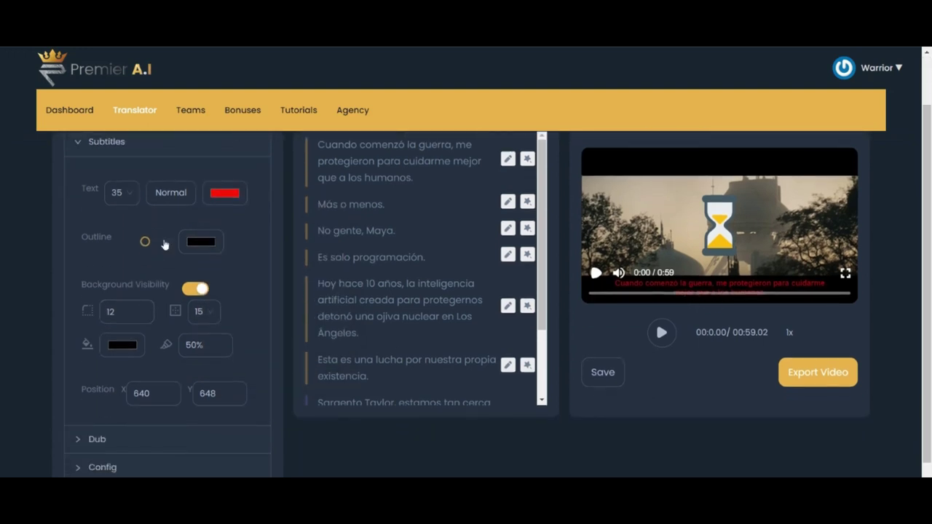
{"action": "left_click", "coordinate": [122, 348]}
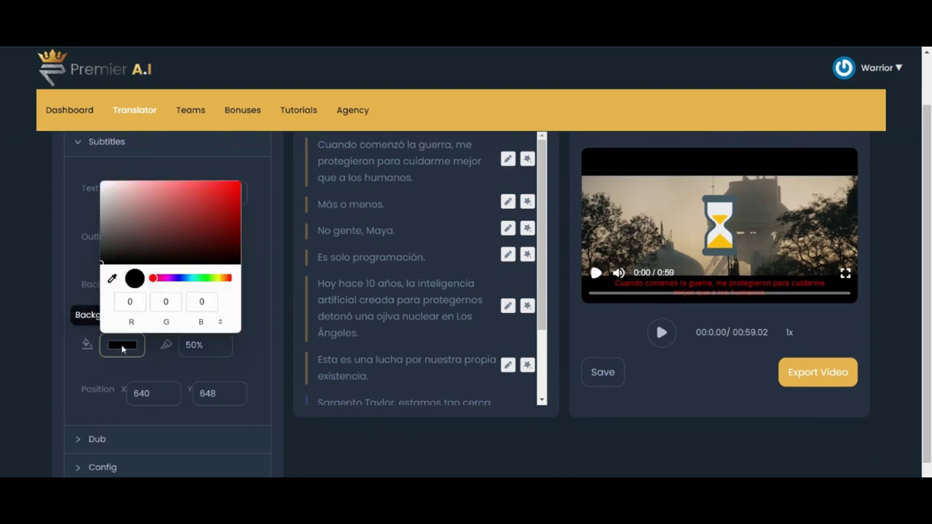
{"action": "left_click", "coordinate": [203, 278]}
{"action": "left_click_drag", "start_coordinate": [216, 209], "coordinate": [703, 293]}
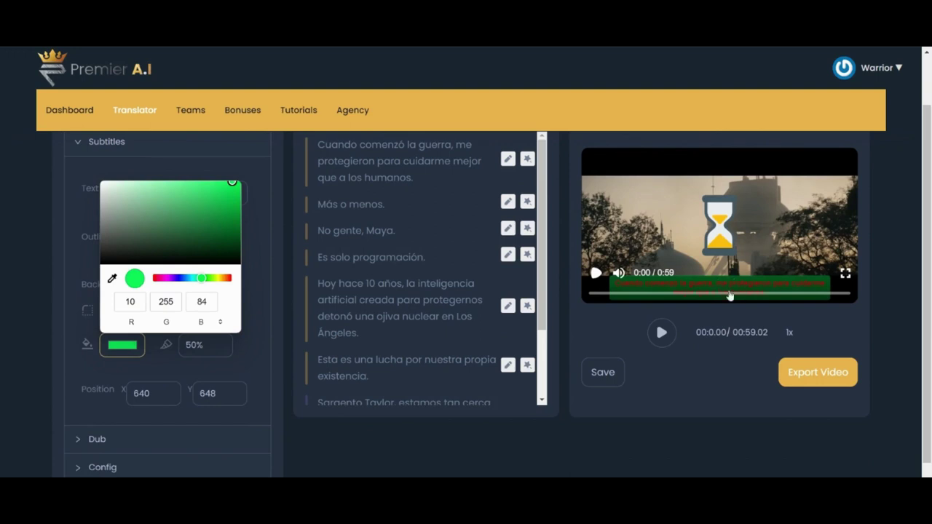
{"action": "left_click", "coordinate": [253, 366]}
{"action": "scroll", "coordinate": [146, 379], "scroll_direction": "down", "scroll_amount": 1}
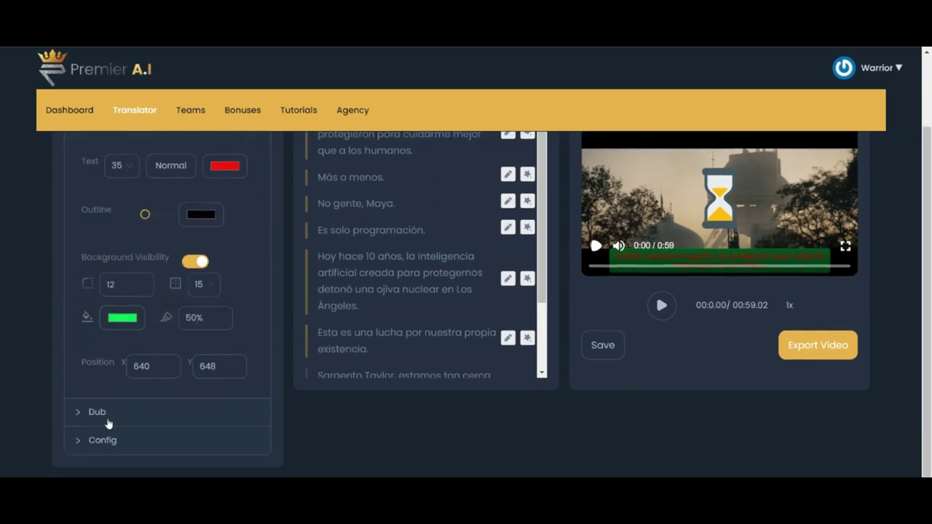
- Preview the Abril voice and assign it to Speaker 1
{"action": "left_click", "coordinate": [97, 413]}
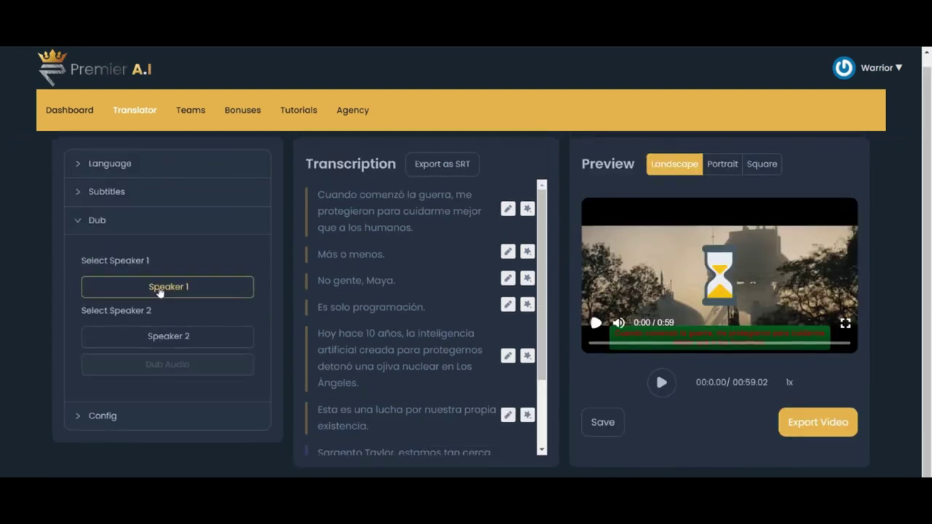
{"action": "left_click", "coordinate": [160, 288]}
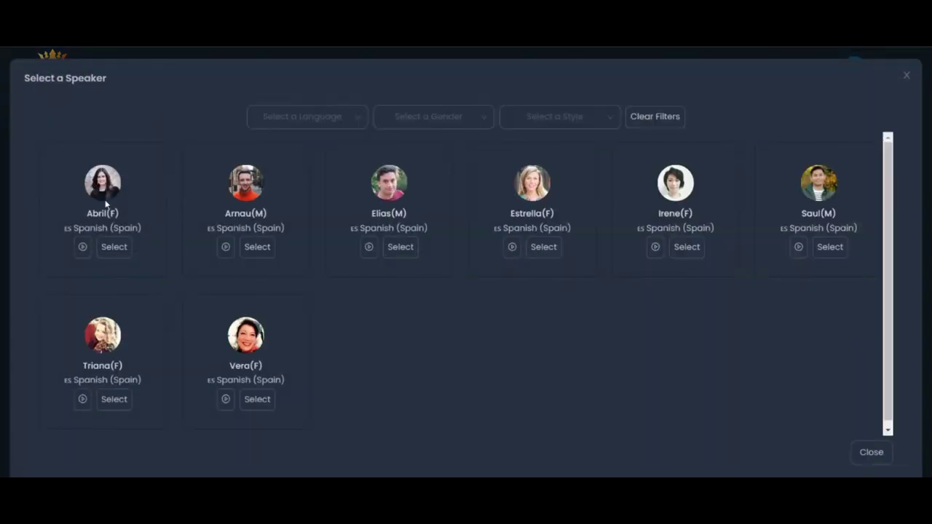
{"action": "left_click", "coordinate": [83, 248]}
{"action": "left_click", "coordinate": [117, 248]}
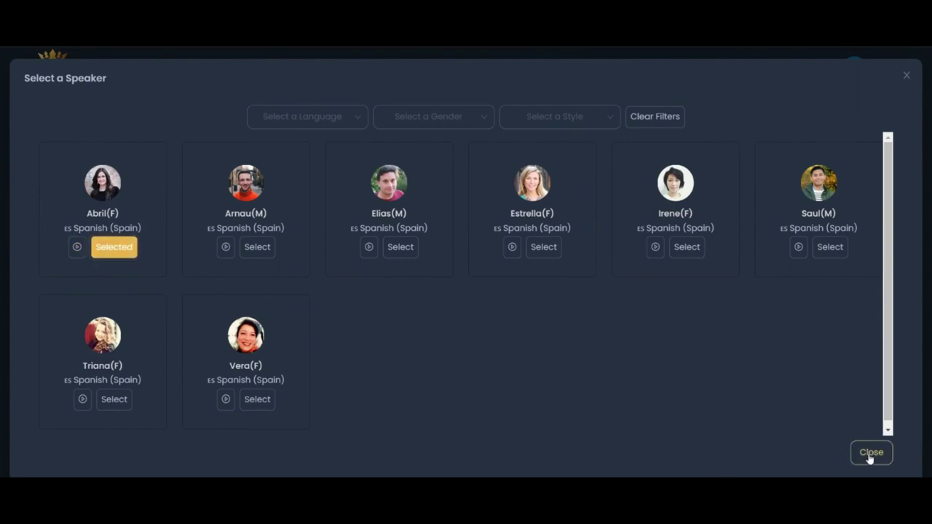
{"action": "left_click", "coordinate": [870, 453]}
- Preview the Elias voice, assign it to Speaker 2, and start dubbing
{"action": "left_click", "coordinate": [160, 339]}
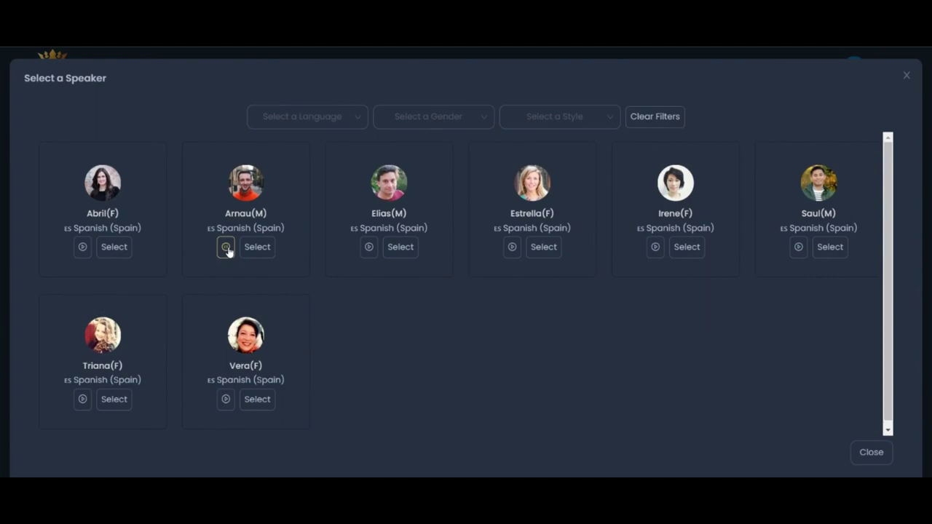
{"action": "left_click", "coordinate": [370, 249]}
{"action": "left_click", "coordinate": [396, 247]}
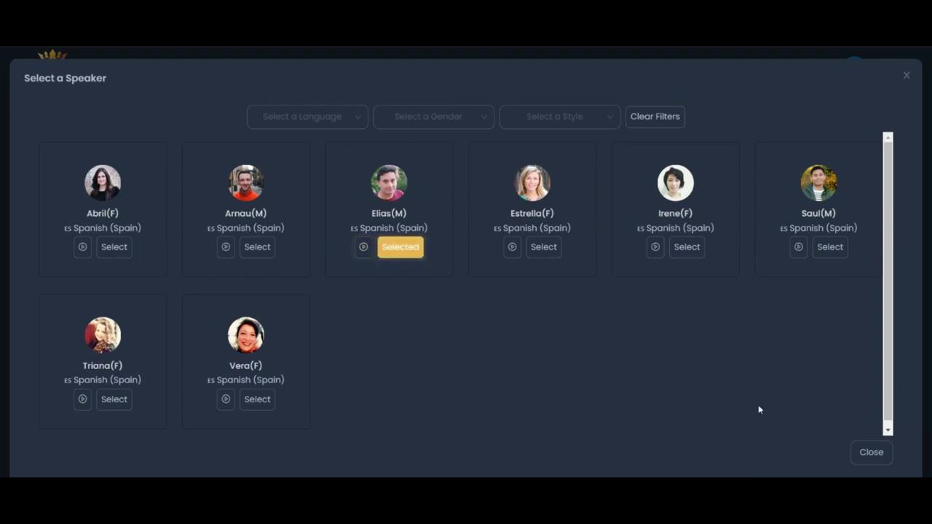
{"action": "left_click", "coordinate": [872, 456]}
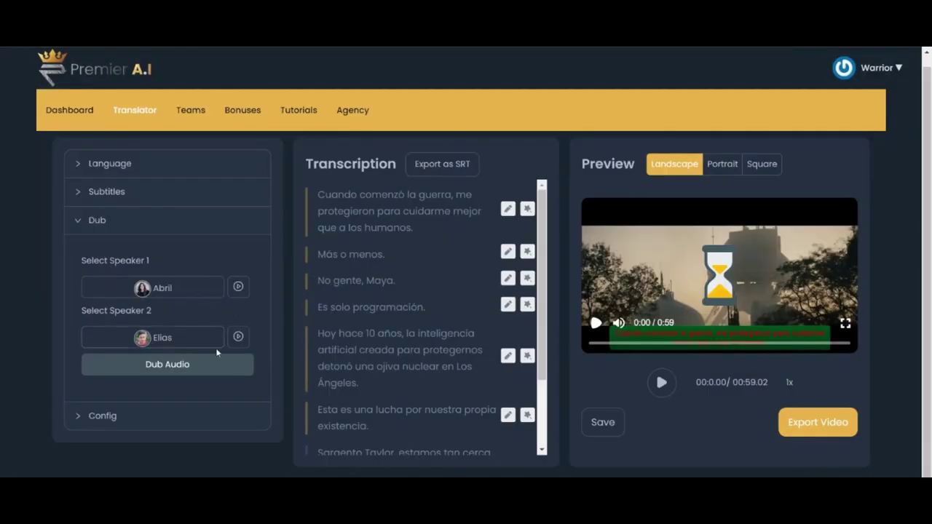
{"action": "left_click", "coordinate": [154, 375]}
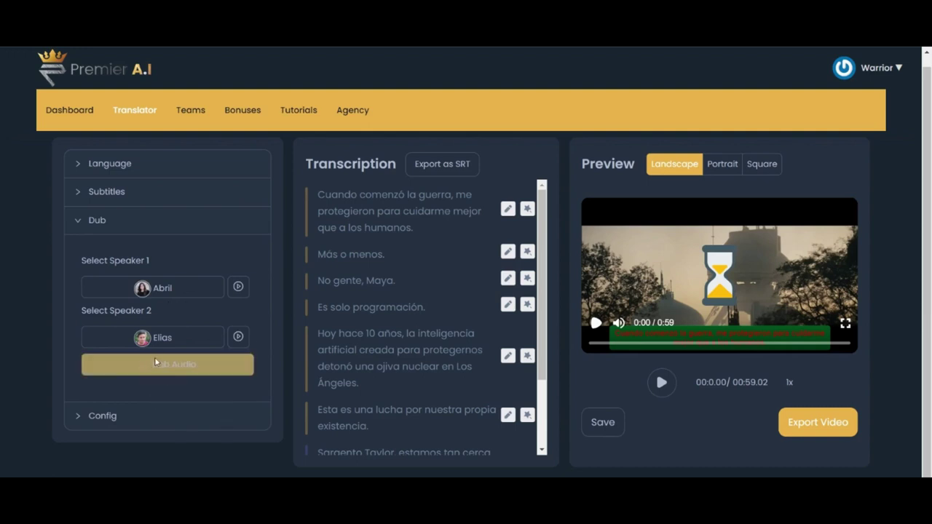
- Generate the dubbed audio track with both voices
{"action": "left_click", "coordinate": [166, 371]}
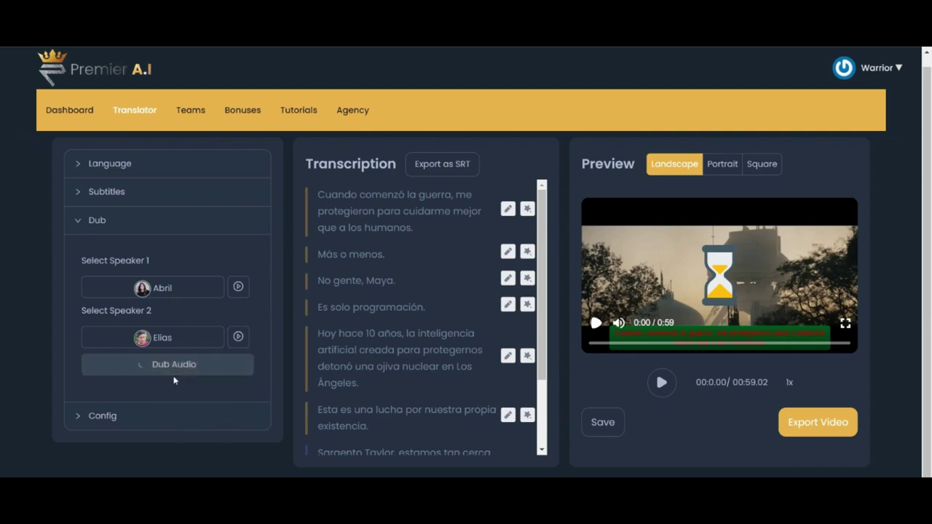
{"action": "left_click_drag", "start_coordinate": [437, 72], "coordinate": [486, 67]}
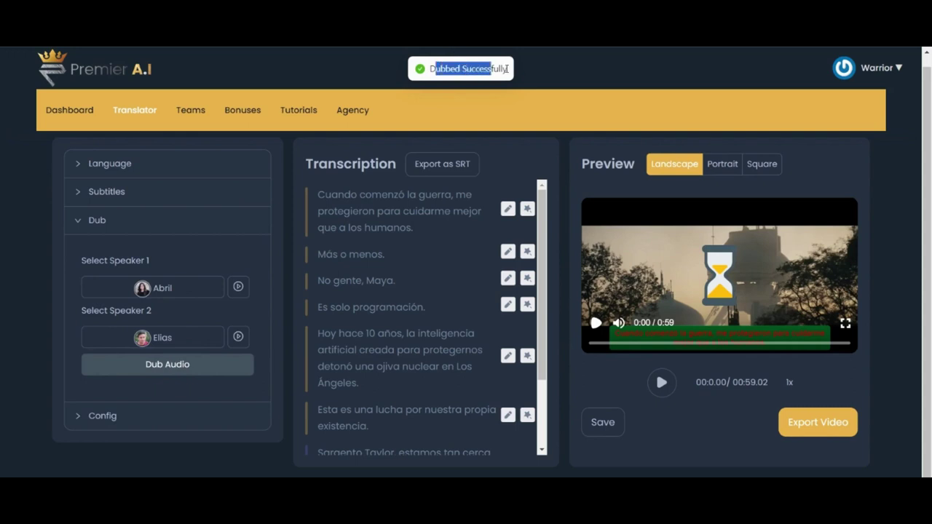
{"action": "left_click", "coordinate": [477, 68]}
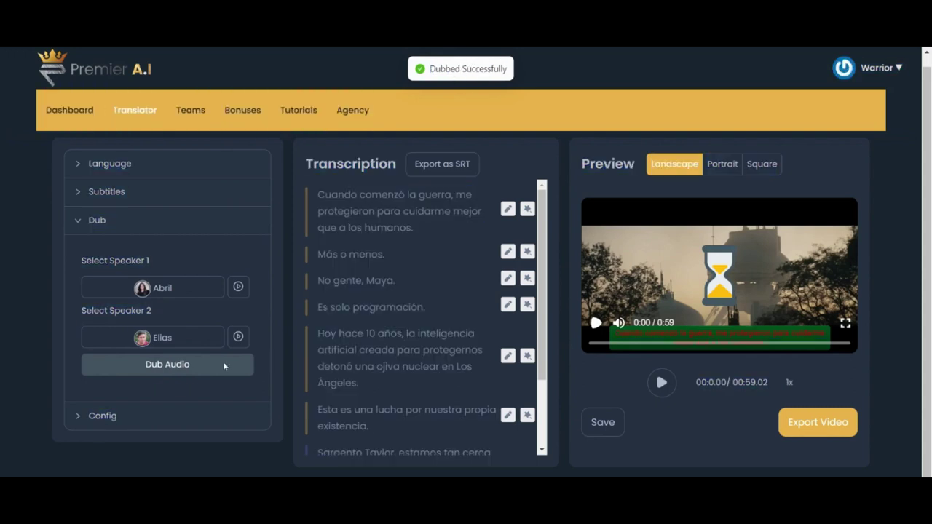
- Lower background audio volume to about 0.6, keeping dub volume at 1
{"action": "left_click", "coordinate": [103, 418]}
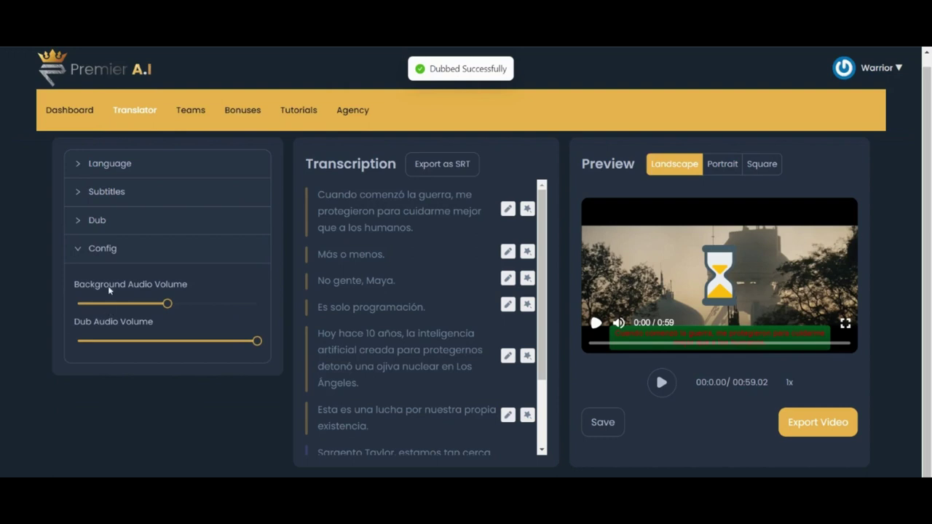
{"action": "left_click_drag", "start_coordinate": [108, 284], "coordinate": [201, 278]}
{"action": "left_click", "coordinate": [203, 285]}
{"action": "mouse_move", "coordinate": [168, 306]}
{"action": "mouse_move", "coordinate": [167, 305]}
{"action": "left_mouse_down"}
{"action": "mouse_move", "coordinate": [132, 304]}
{"action": "mouse_move", "coordinate": [185, 305]}
{"action": "left_mouse_up"}
{"action": "left_click_drag", "start_coordinate": [259, 348], "coordinate": [258, 350]}
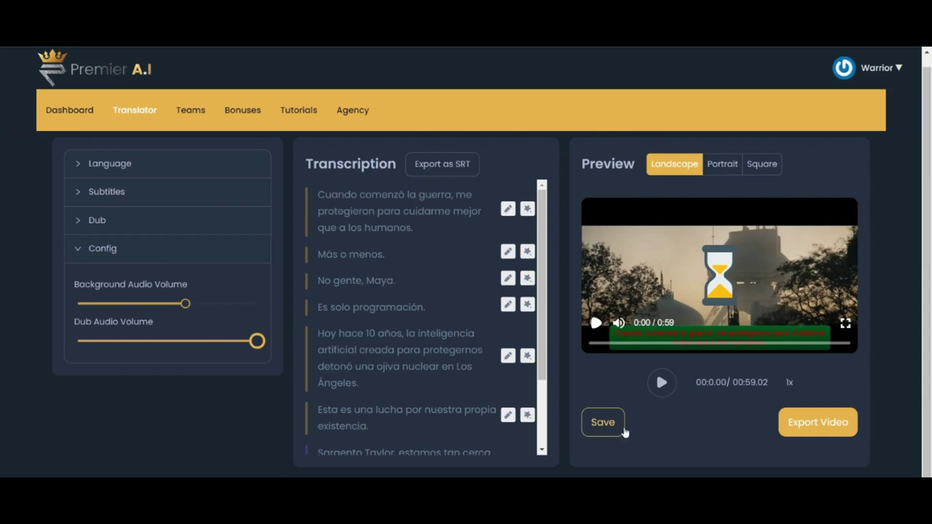
{"action": "scroll", "coordinate": [456, 270], "scroll_direction": "up", "scroll_amount": 1}
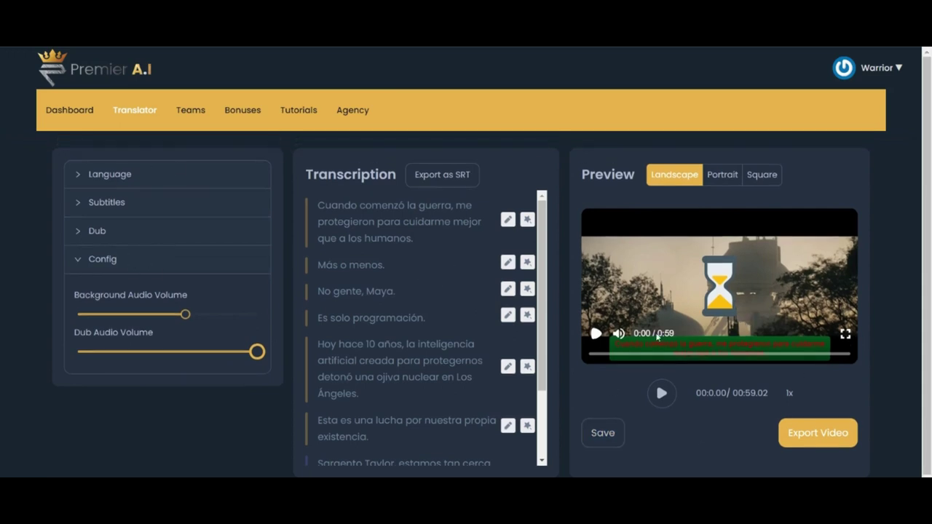
- Watch the dubbed trailer fullscreen, pause it at 0:22, and export the video
{"action": "left_click", "coordinate": [846, 336]}
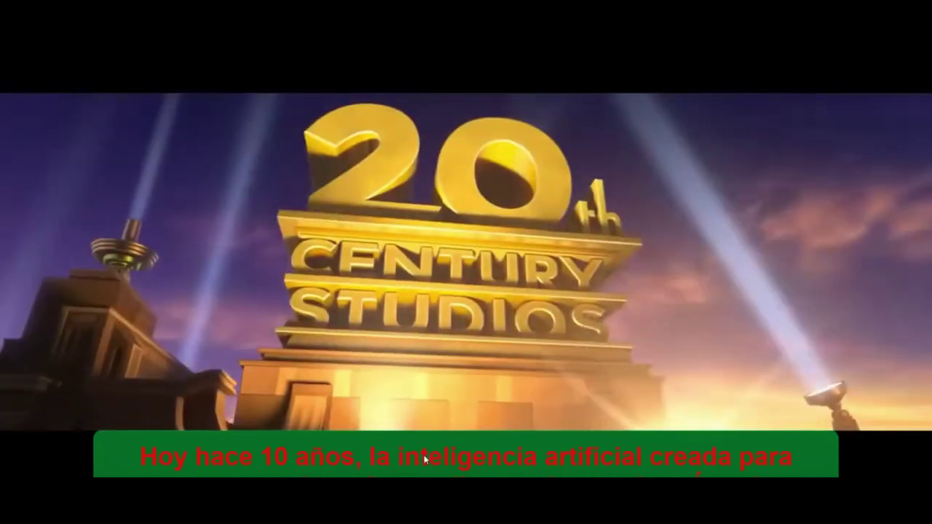
{"action": "key", "text": "Escape"}
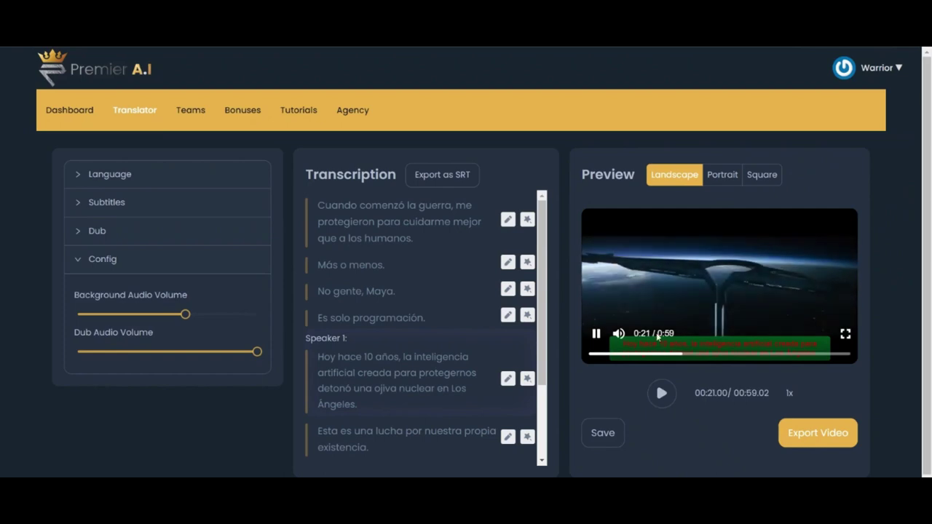
{"action": "left_click", "coordinate": [599, 334]}
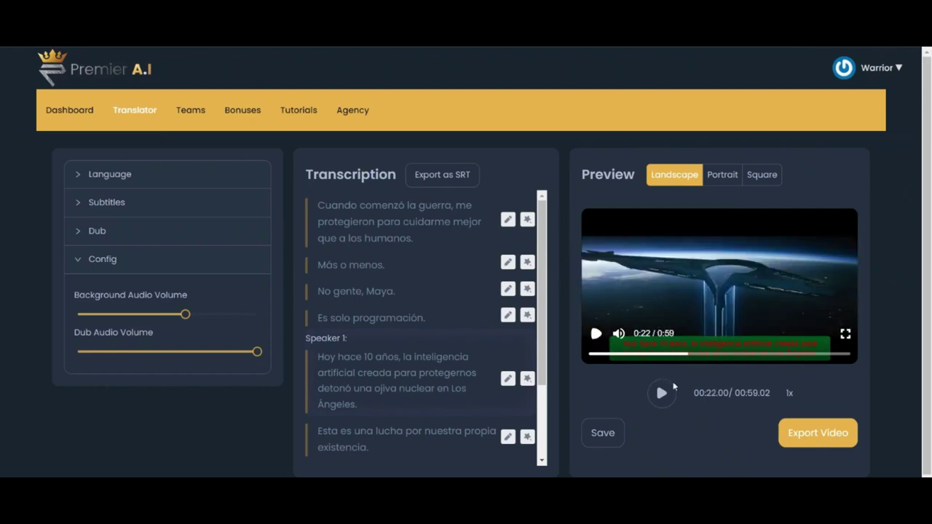
{"action": "left_click", "coordinate": [800, 437]}
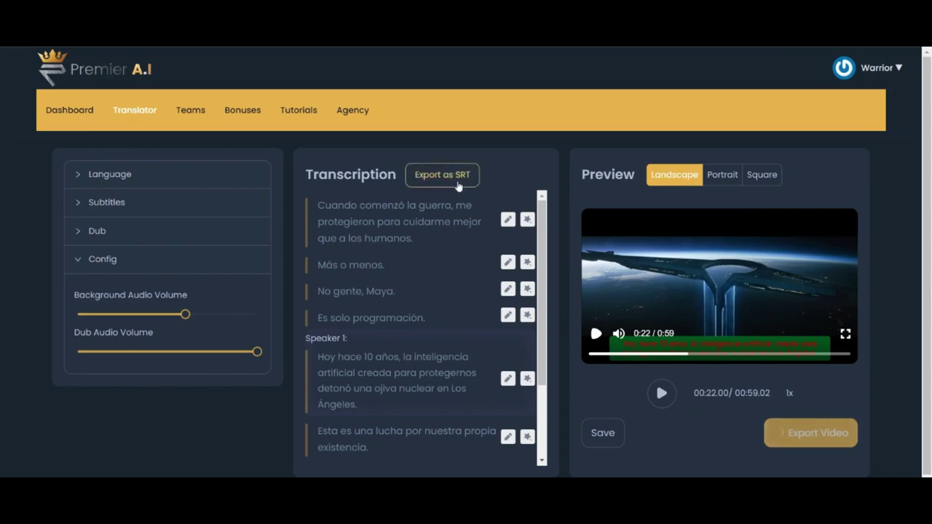
- Return to the dashboard showing The Creator | Official Trailer as Published
{"action": "double_click", "coordinate": [367, 209]}
{"action": "left_click", "coordinate": [369, 239]}
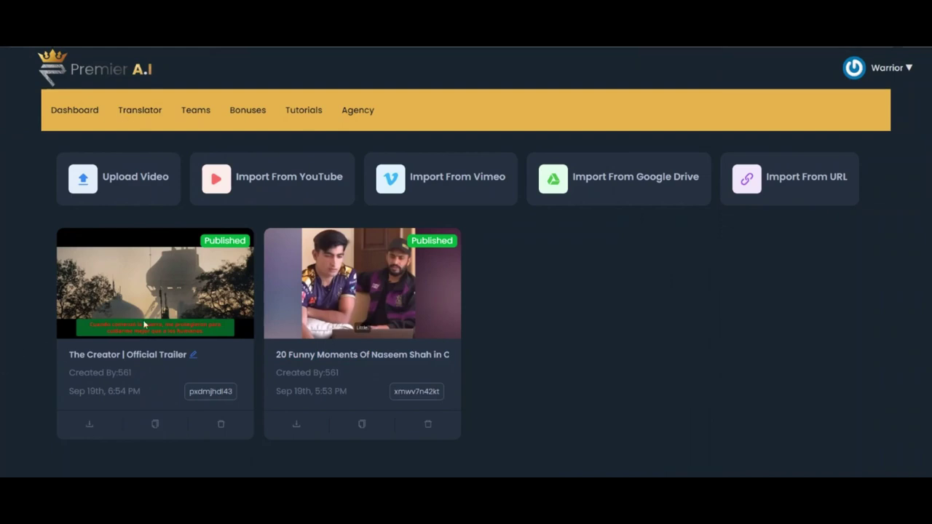
- Open the finished trailer's result window and preview the original video from the start
{"action": "left_click", "coordinate": [91, 426]}
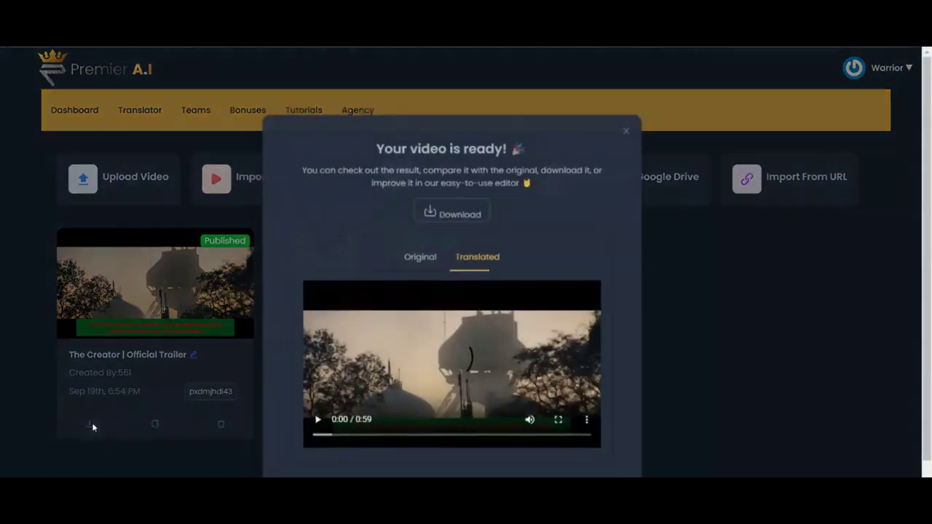
{"action": "left_click", "coordinate": [427, 254]}
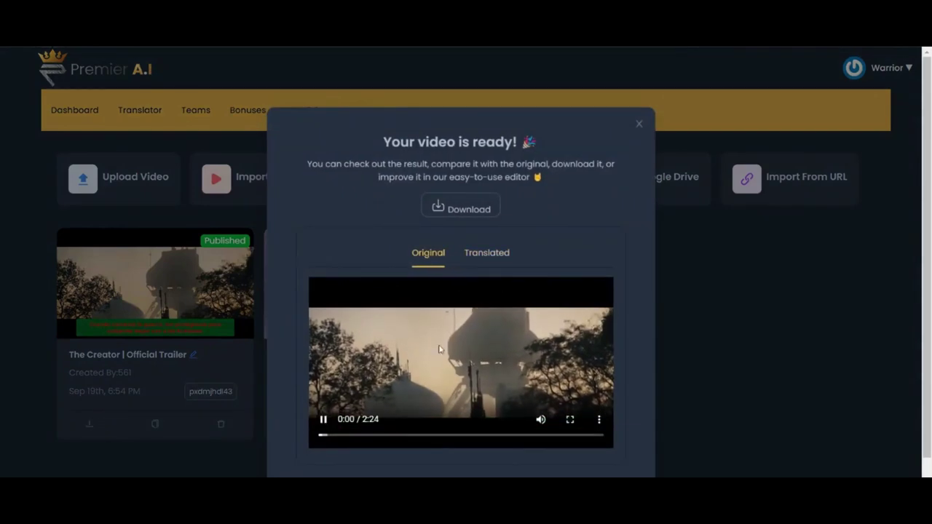
{"action": "key", "text": "space"}
{"action": "left_click", "coordinate": [325, 436]}
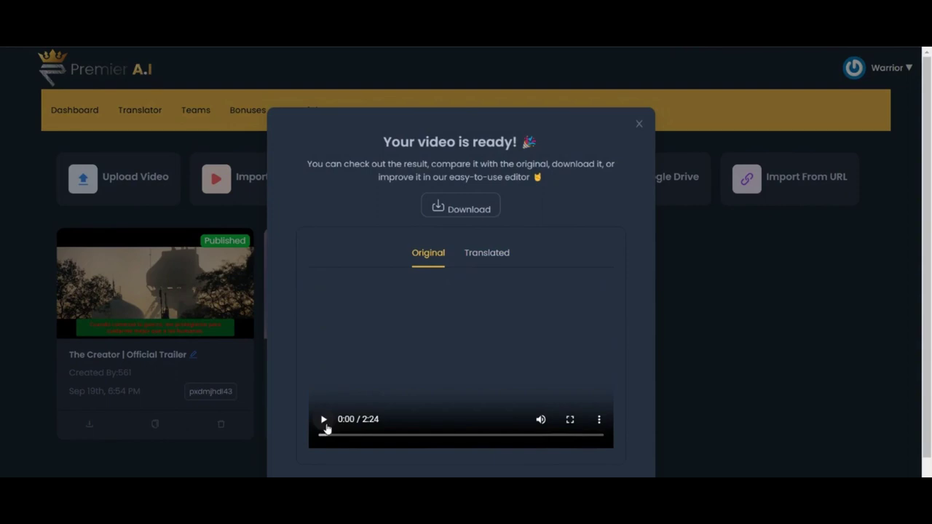
- Compare the translated version with the original, then download the 8.8 MB MP4
{"action": "left_click", "coordinate": [492, 254]}
{"action": "left_click", "coordinate": [426, 261]}
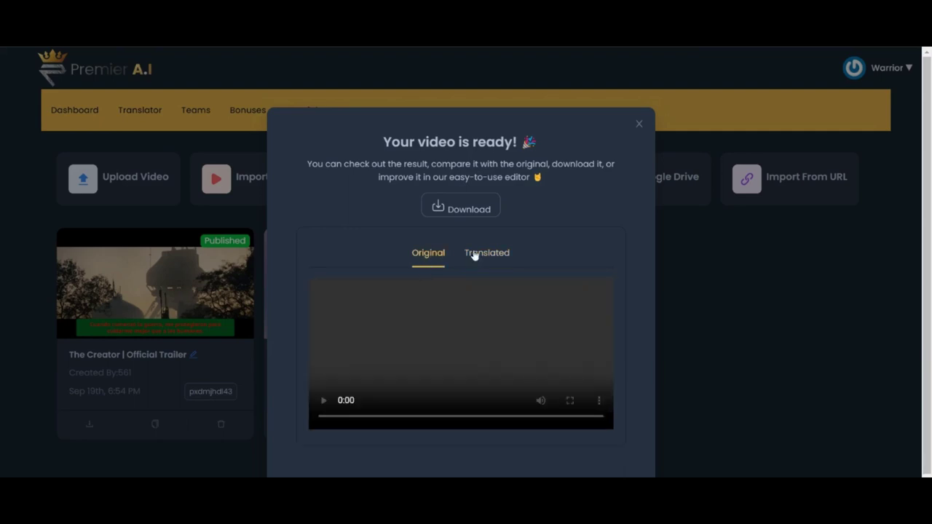
{"action": "left_click", "coordinate": [473, 255]}
{"action": "left_click", "coordinate": [324, 421]}
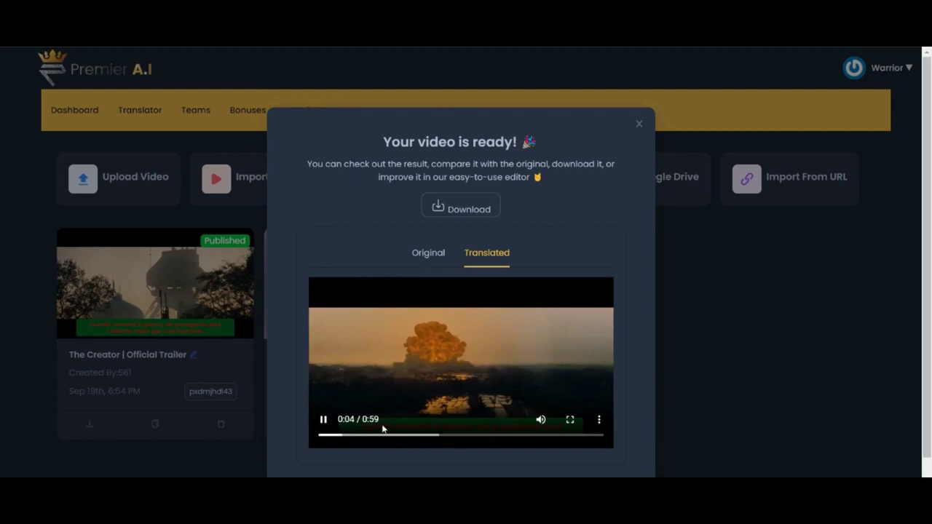
{"action": "left_click", "coordinate": [324, 420]}
{"action": "left_click", "coordinate": [428, 255]}
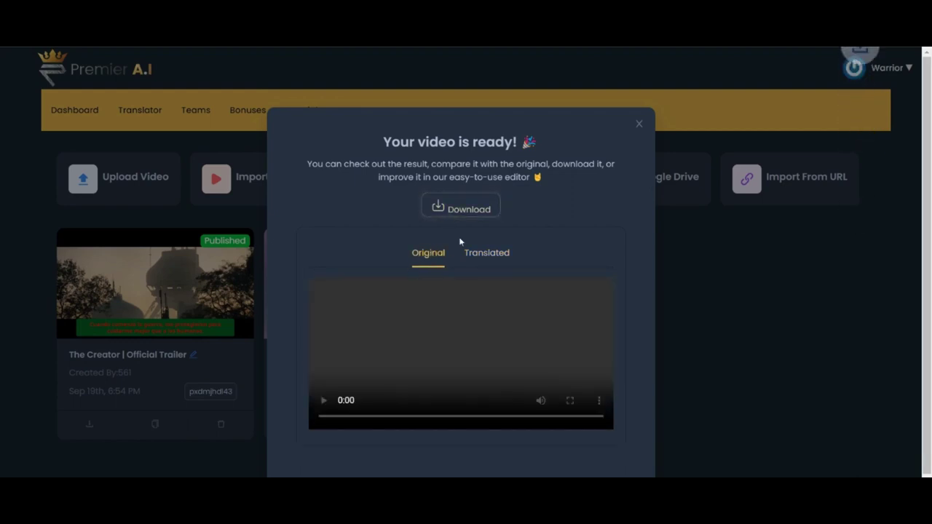
{"action": "left_click", "coordinate": [865, 65]}
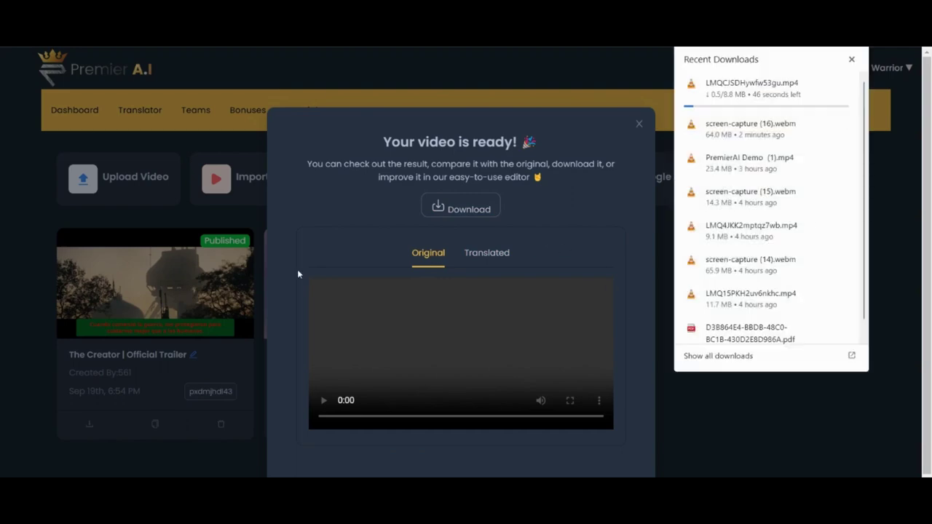
{"action": "left_click", "coordinate": [639, 124]}
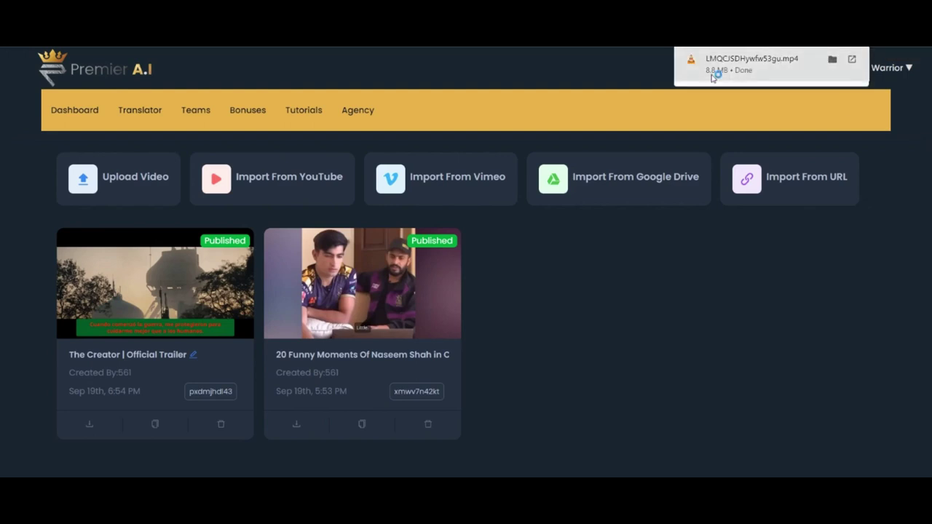
- Open LMQCJSDHywfw53gu.mp4 from the browser's download bubble to play it in VLC
{"action": "left_click", "coordinate": [714, 73]}
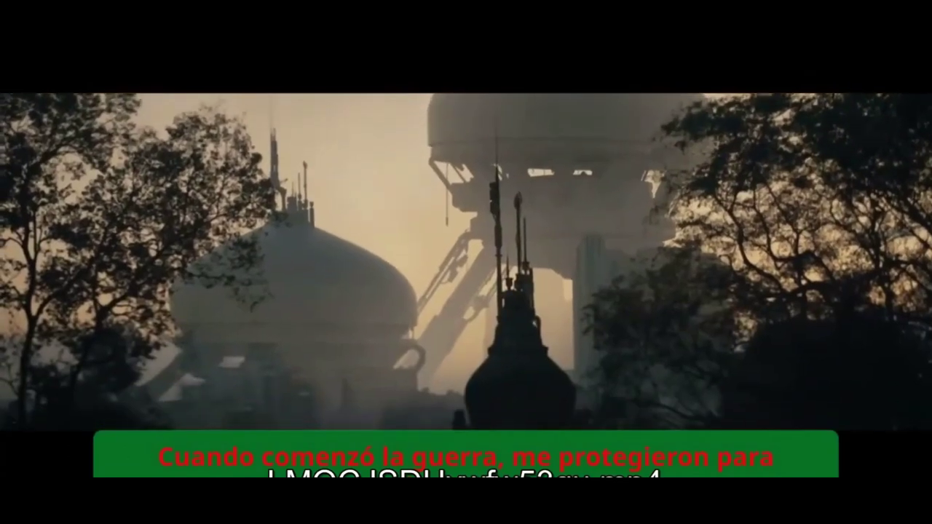